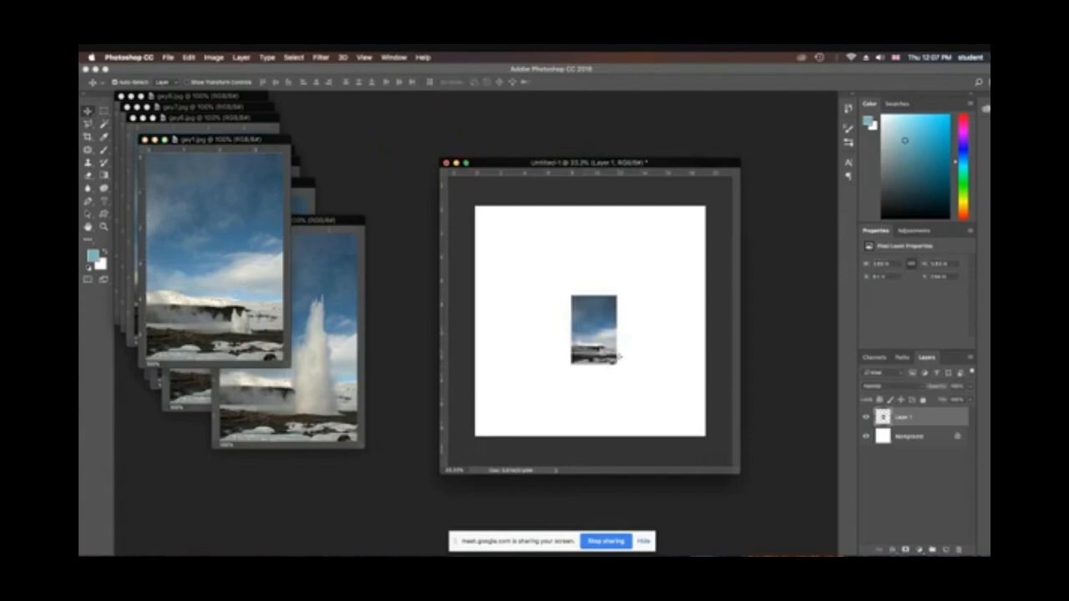
Step: Move the gey1.jpg photo into the canvas's lower-right corner, scale it up to the full canvas height, and close its source file
left_click_drag(624, 364, 710, 378)
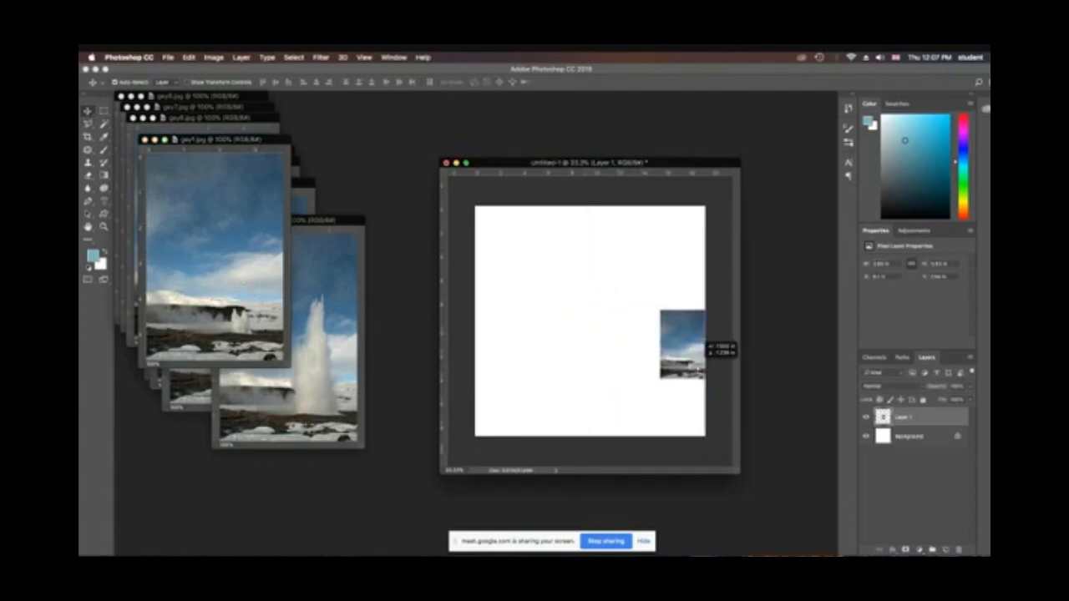
left_click_drag(705, 340, 706, 400)
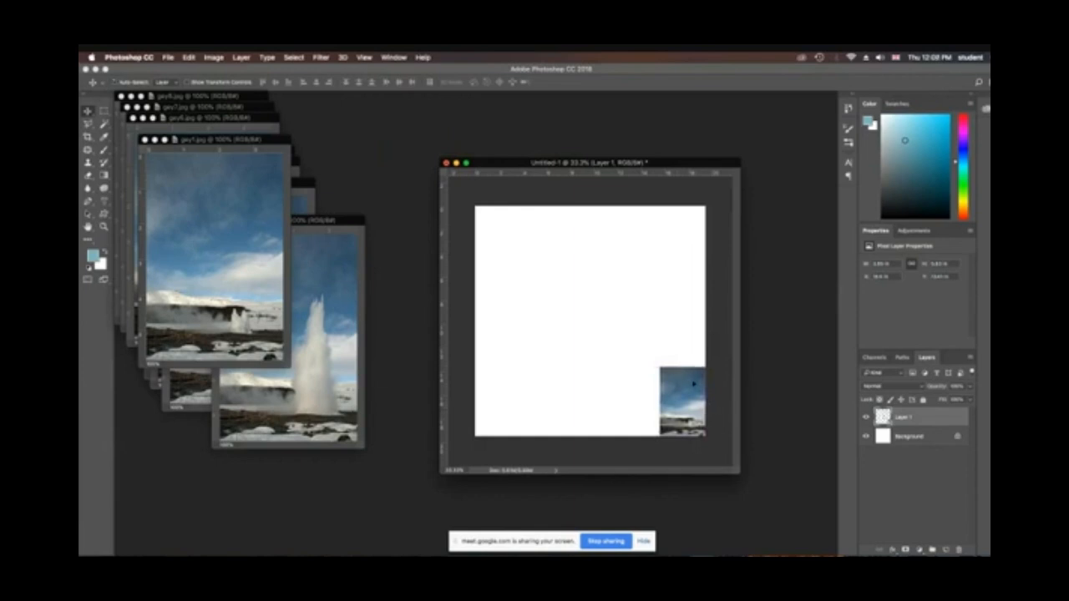
key("super+t")
left_click_drag(660, 365, 542, 205)
key("Return")
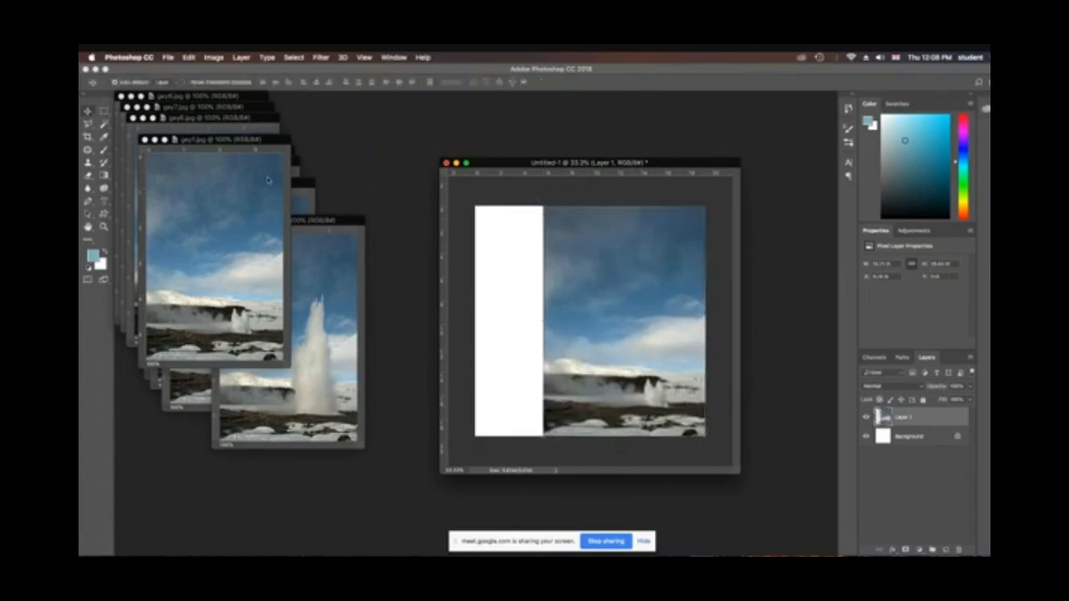
left_click(146, 141)
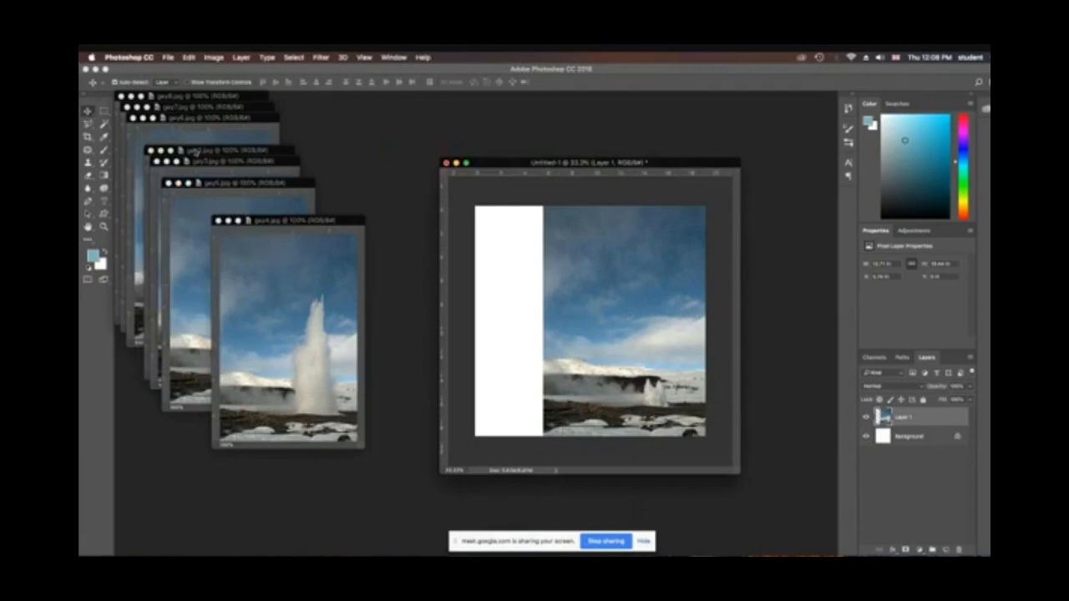
Step: Copy the gey2.jpg photo into the canvas's lower-right corner, scale it to cover the first photo, and close gey2.jpg
left_click(195, 150)
left_click_drag(220, 209, 676, 393)
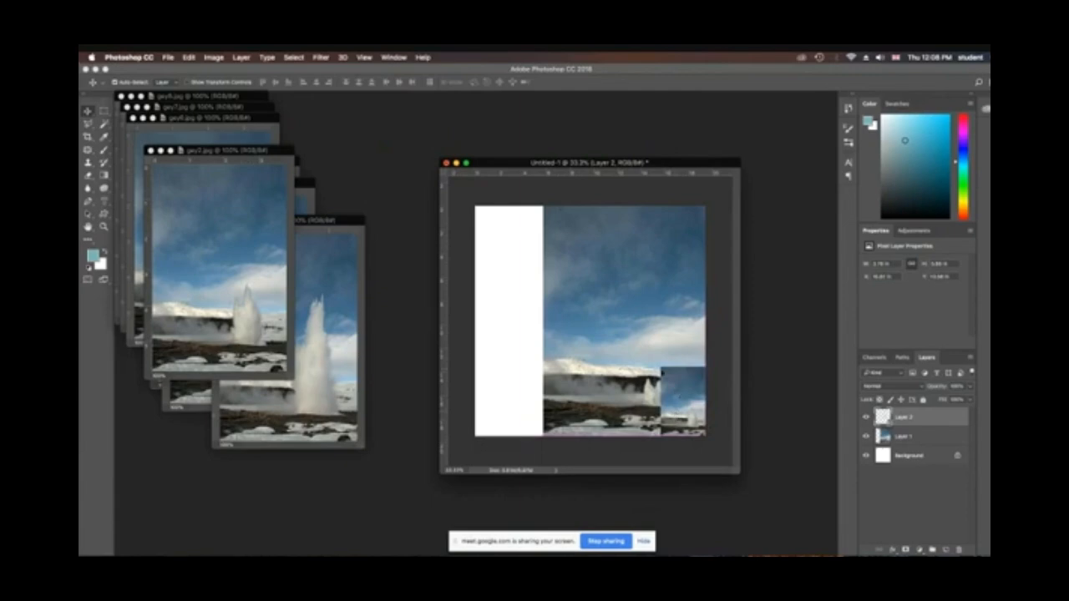
key("super+t")
left_click_drag(662, 367, 543, 206)
key("Return")
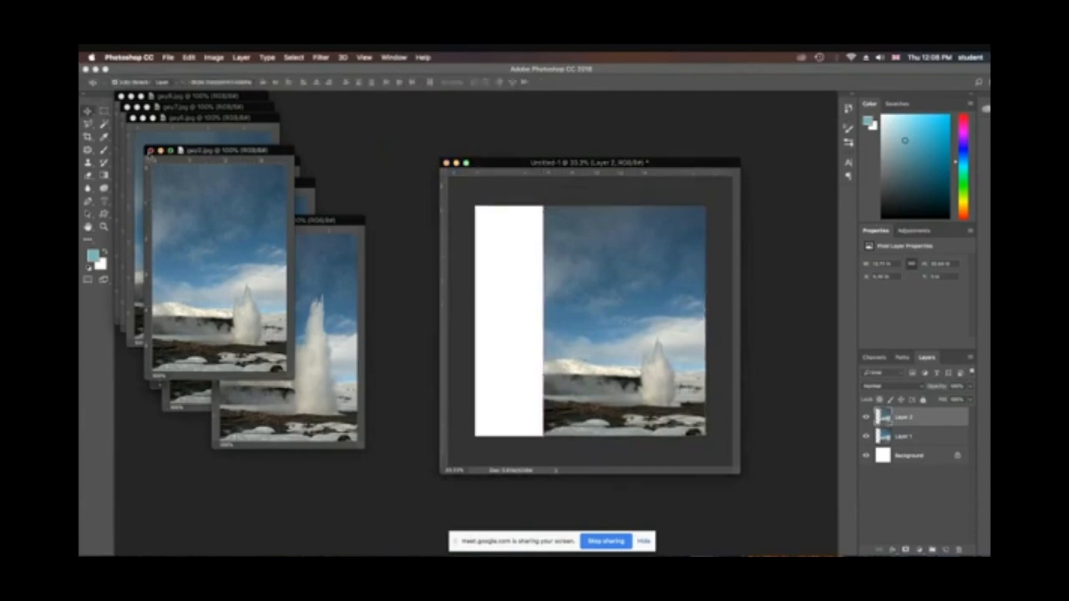
left_click(150, 151)
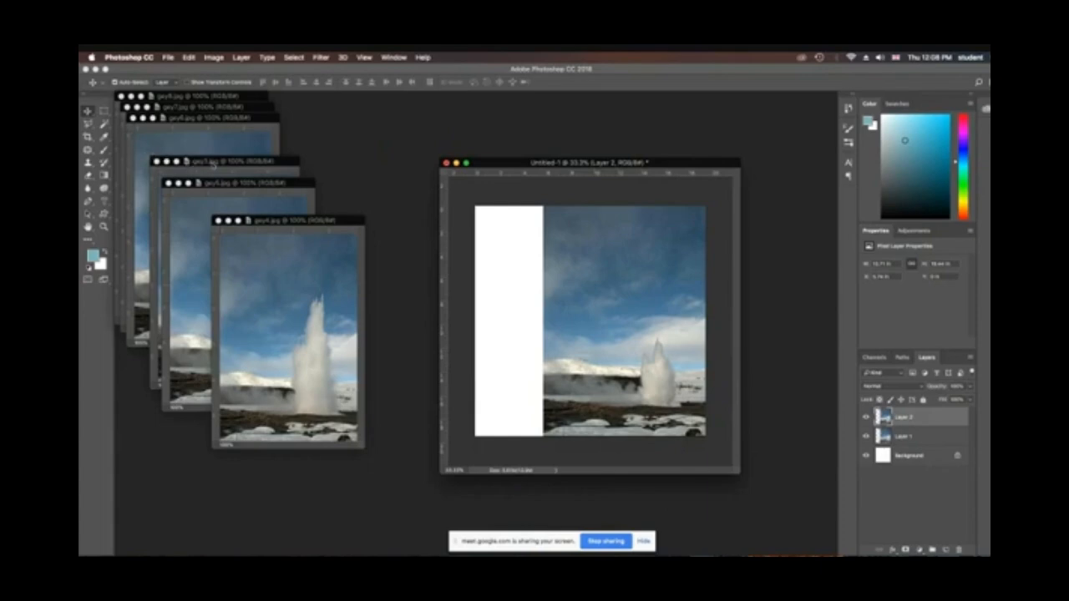
Step: Add the gey3.jpg photo to the composition as a new layer, scale it to cover the previous photos, and close gey3.jpg
left_click(214, 166)
left_click_drag(218, 225, 543, 205)
key("super+t")
key("Return")
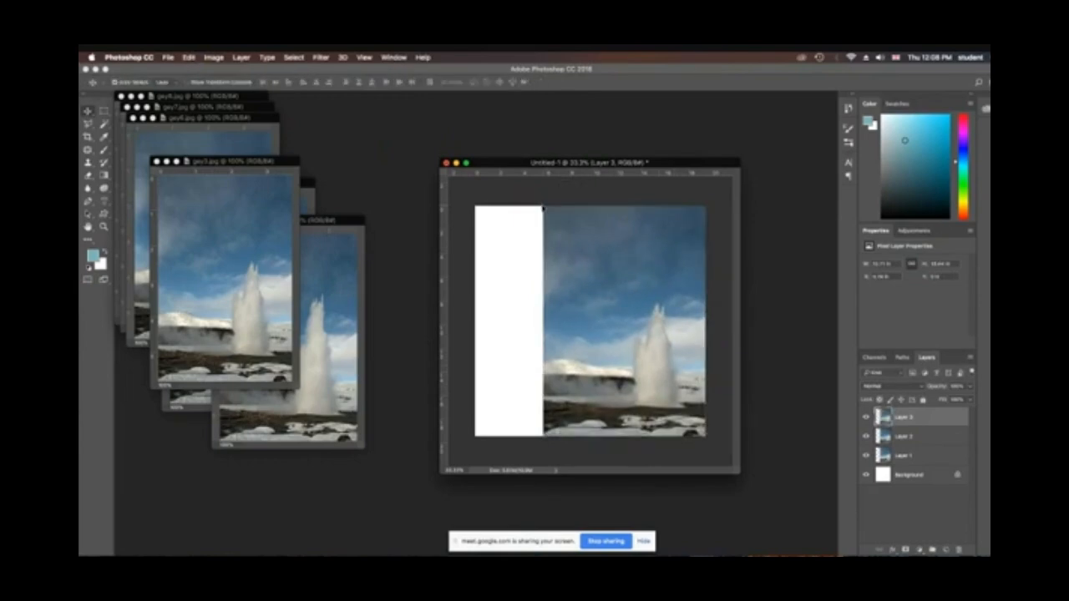
left_click(155, 161)
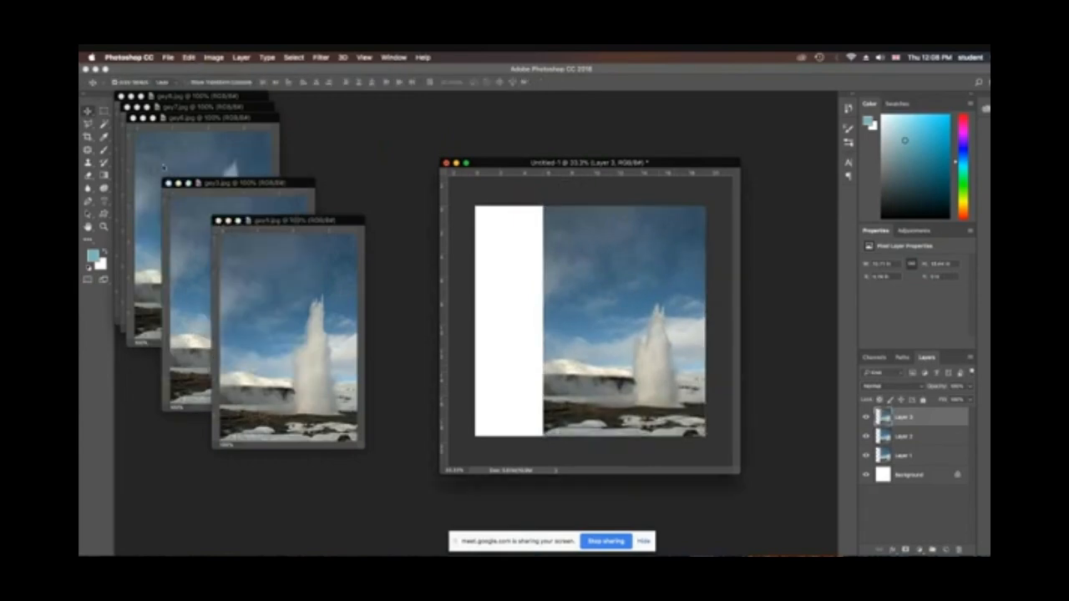
Step: Bring gey4.jpg into the canvas's lower-right corner, enlarge it to match the photo layers beneath, and close gey4.jpg
left_click(281, 270)
left_click_drag(632, 315, 673, 408)
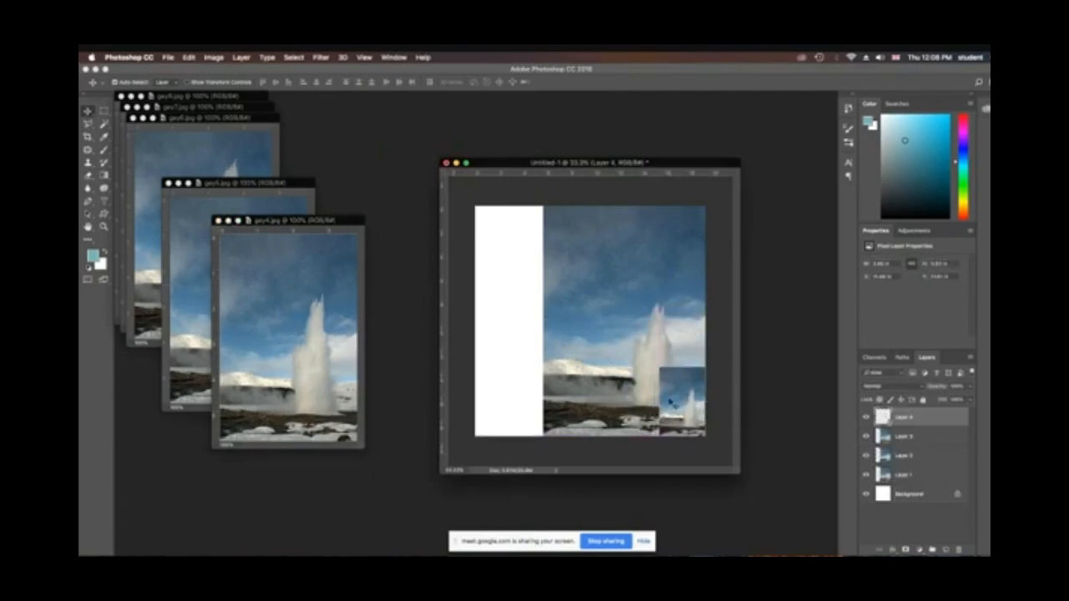
key("ctrl+t")
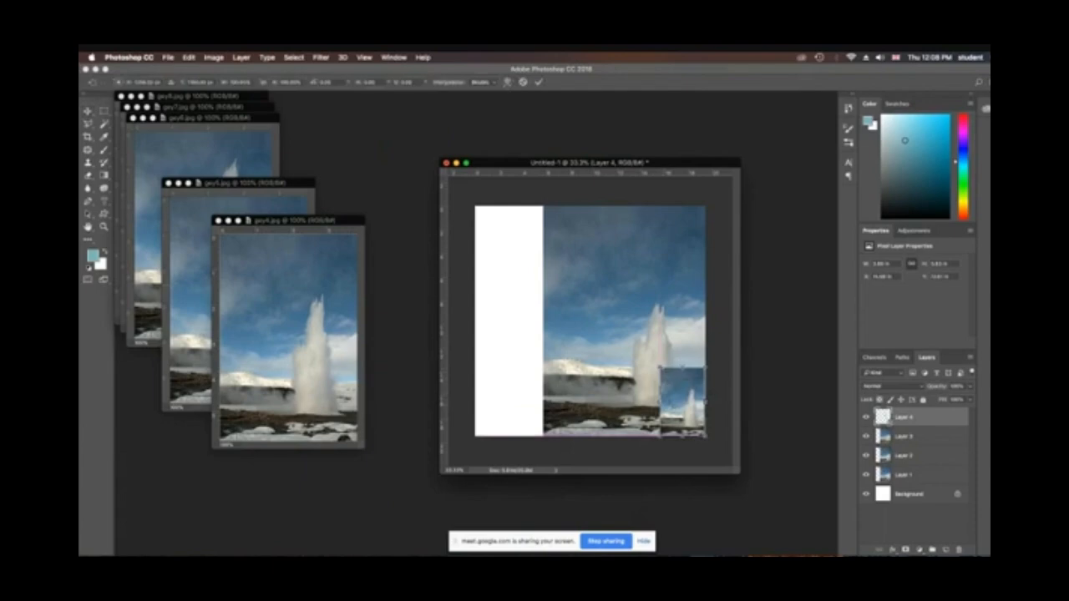
left_click_drag(660, 368, 544, 206)
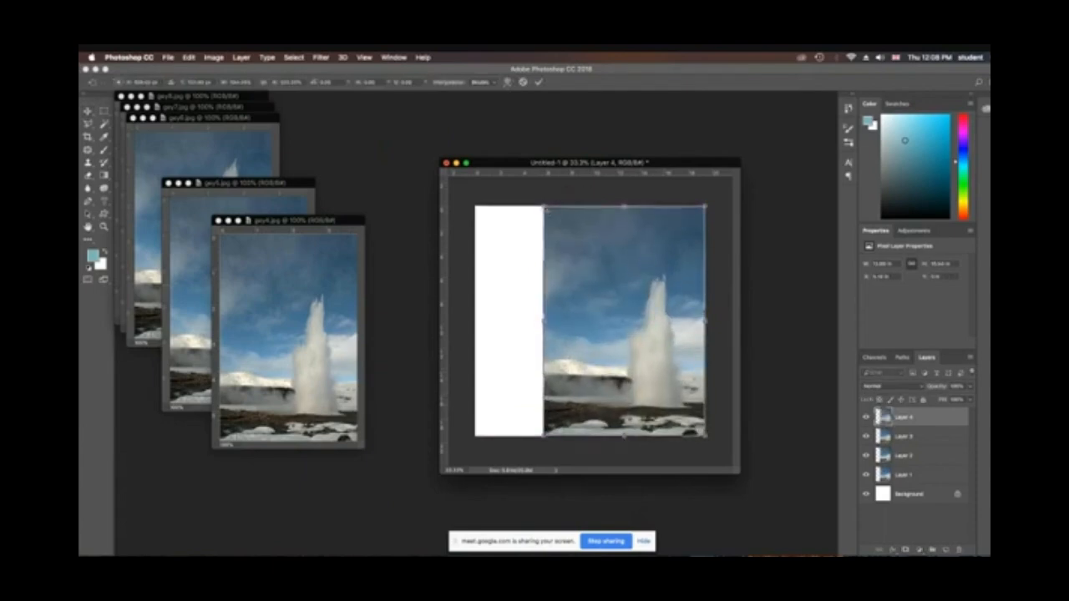
key("Return")
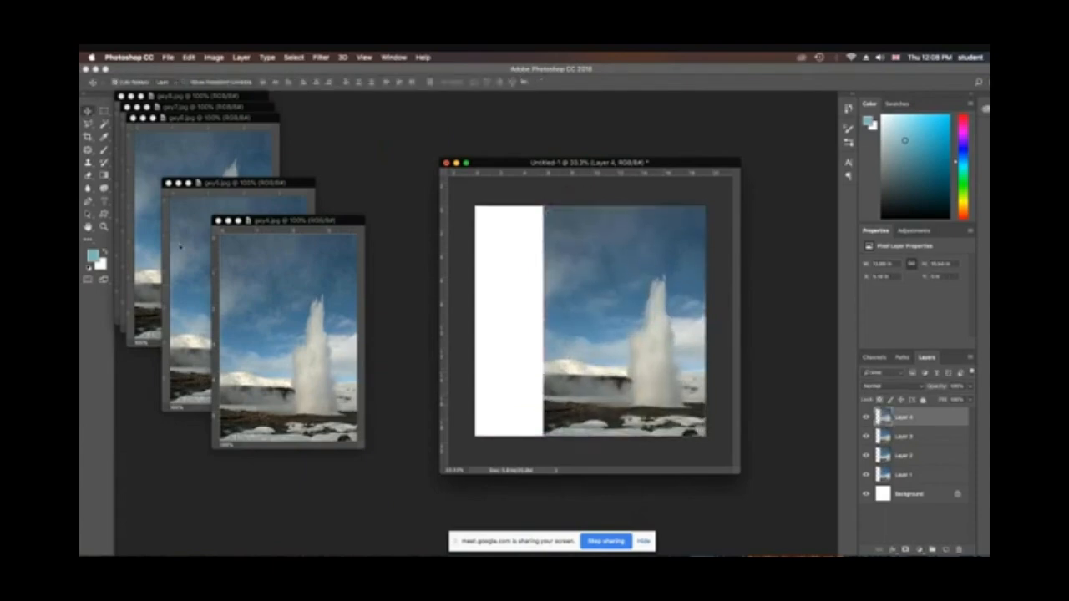
left_click(218, 221)
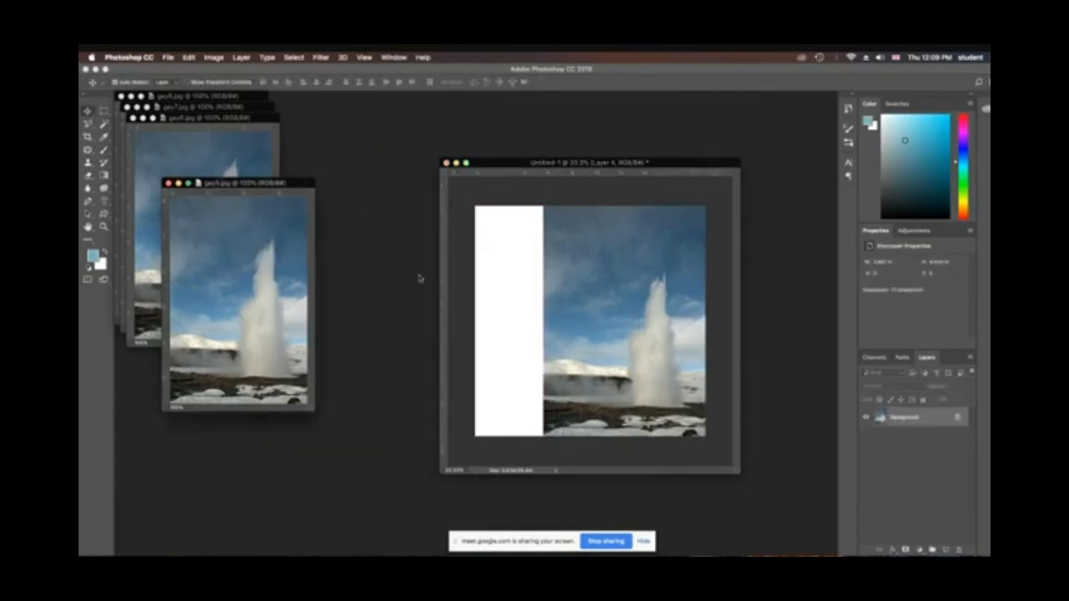
Step: Copy the gey5.jpg photo into the composition, transform it to match the size of the existing photo layers, and close gey5.jpg
left_click_drag(421, 279, 543, 208)
key("ctrl+t")
key("Return")
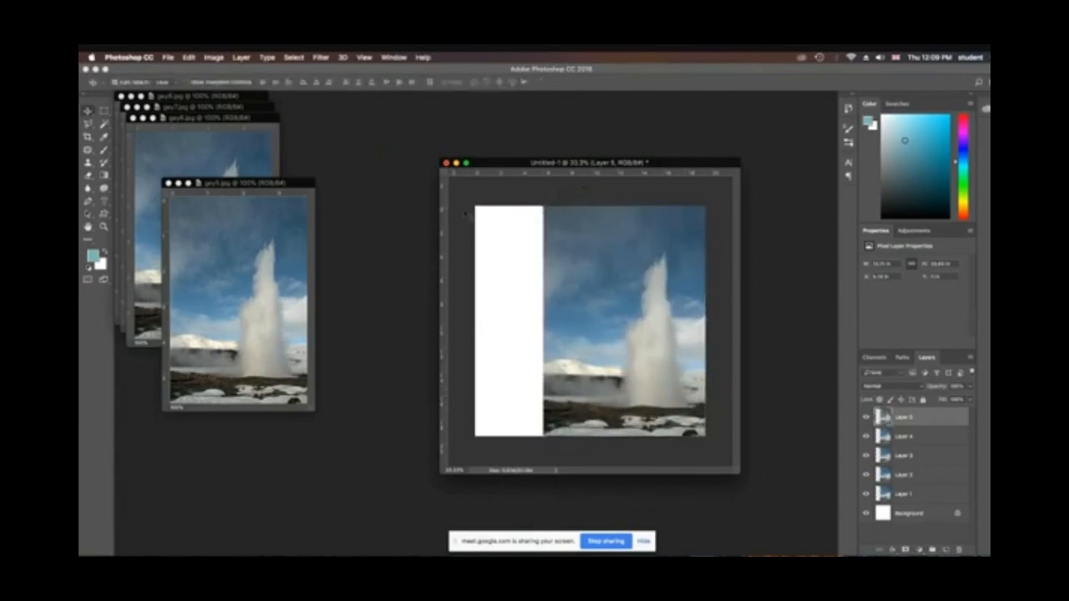
left_click(168, 182)
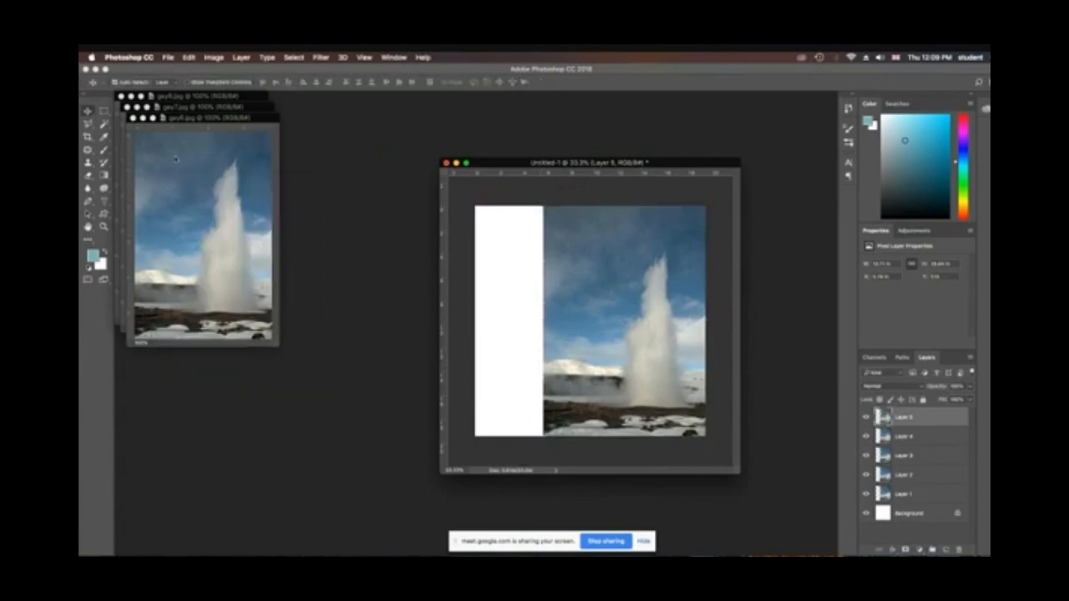
Step: Place the gey6.jpg photo in the canvas's lower-right corner, scale it to align with the photos below, and close gey6.jpg
left_click_drag(345, 248, 609, 294)
left_click_drag(612, 299, 681, 399)
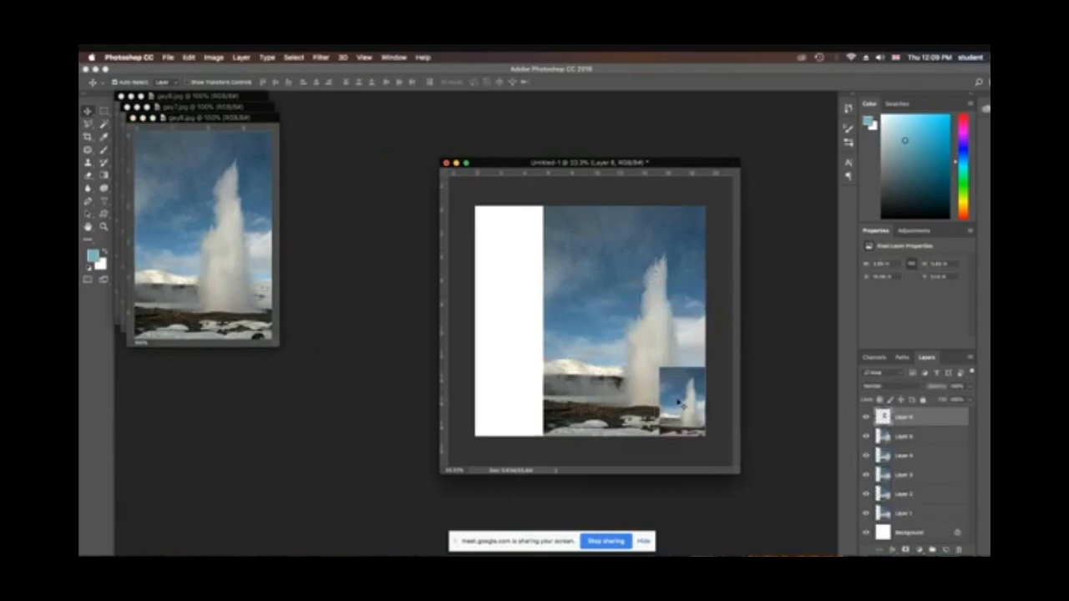
key("super+t")
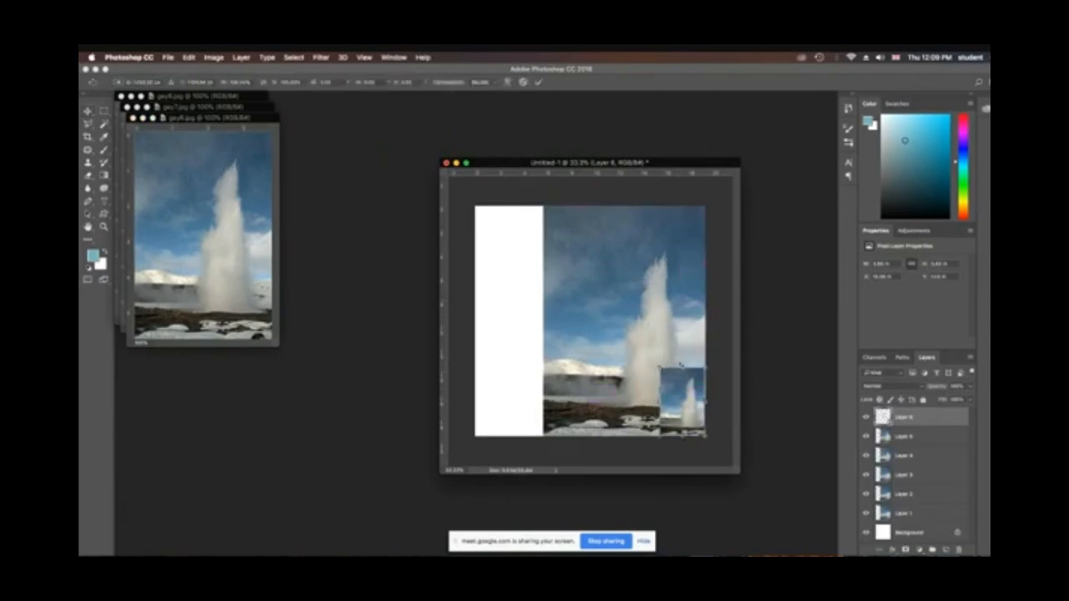
left_click_drag(660, 367, 544, 206)
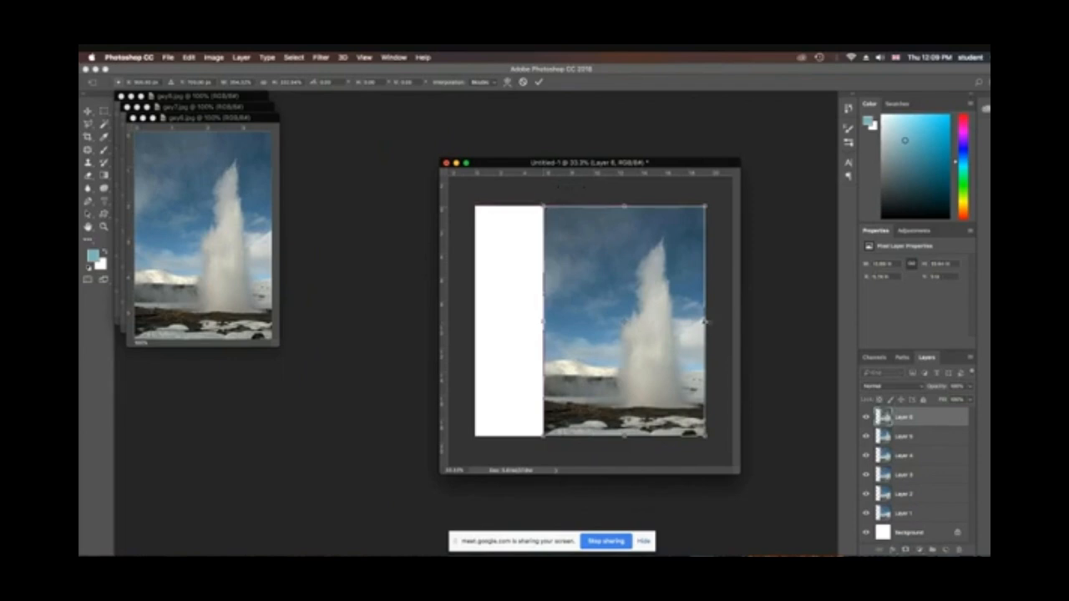
left_click_drag(706, 321, 707, 322)
key("Return")
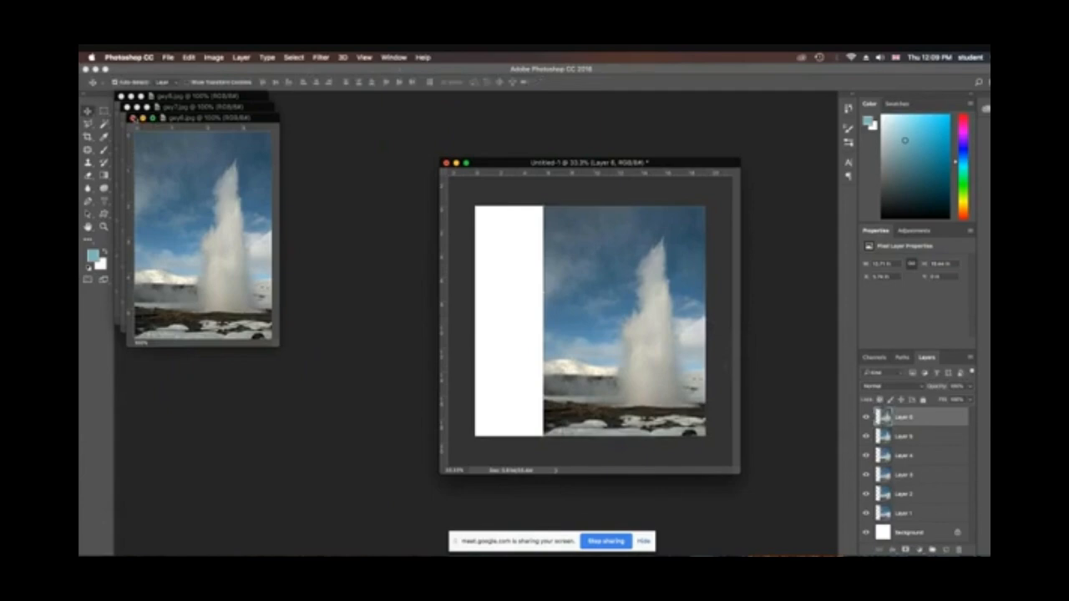
left_click(133, 119)
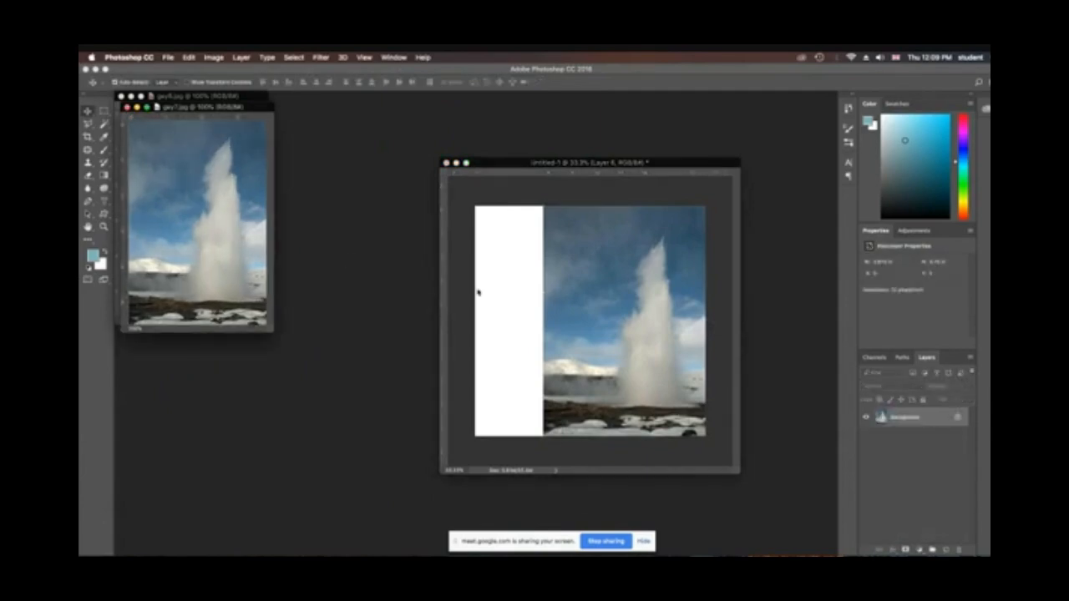
Step: Add gey7.jpg as a layer in the canvas's lower-right corner, enlarge it over the stacked photos, and close gey7.jpg
key("cmd+v")
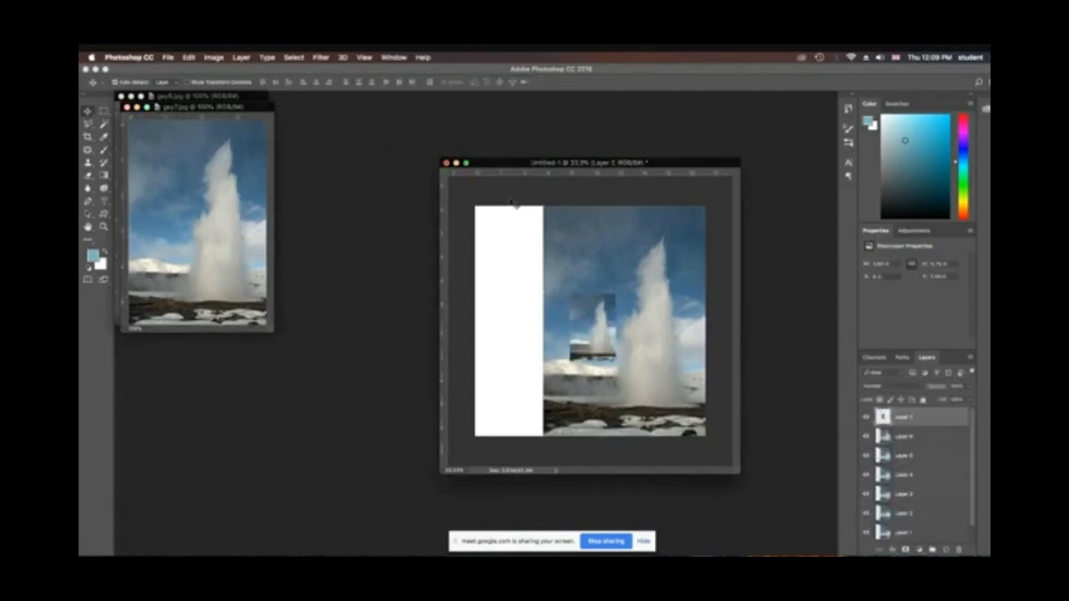
left_click_drag(609, 332, 699, 406)
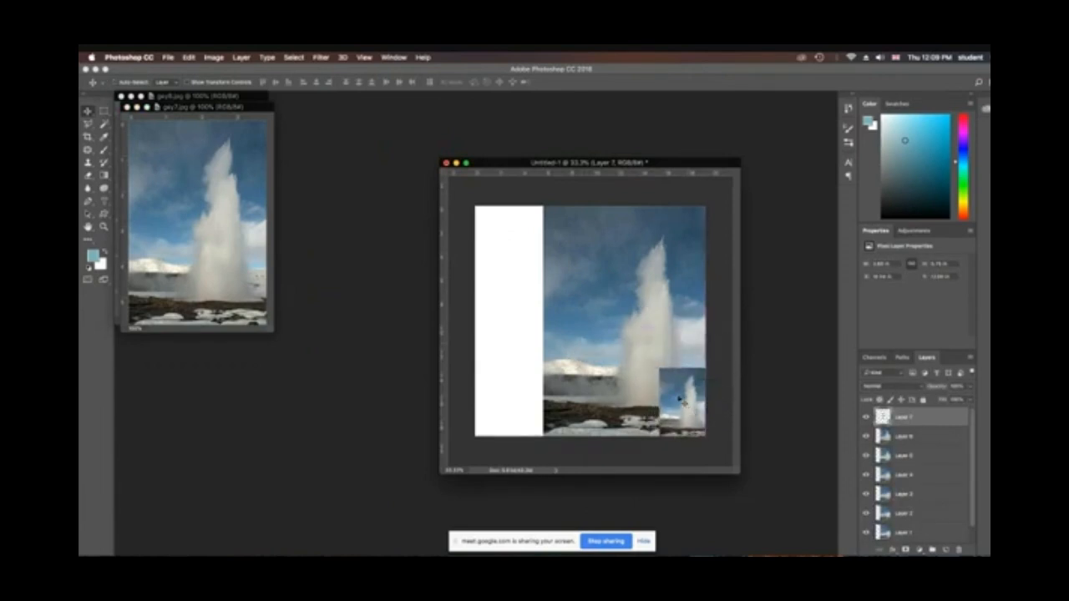
key("cmd+t")
left_click_drag(659, 368, 545, 209)
key("Return")
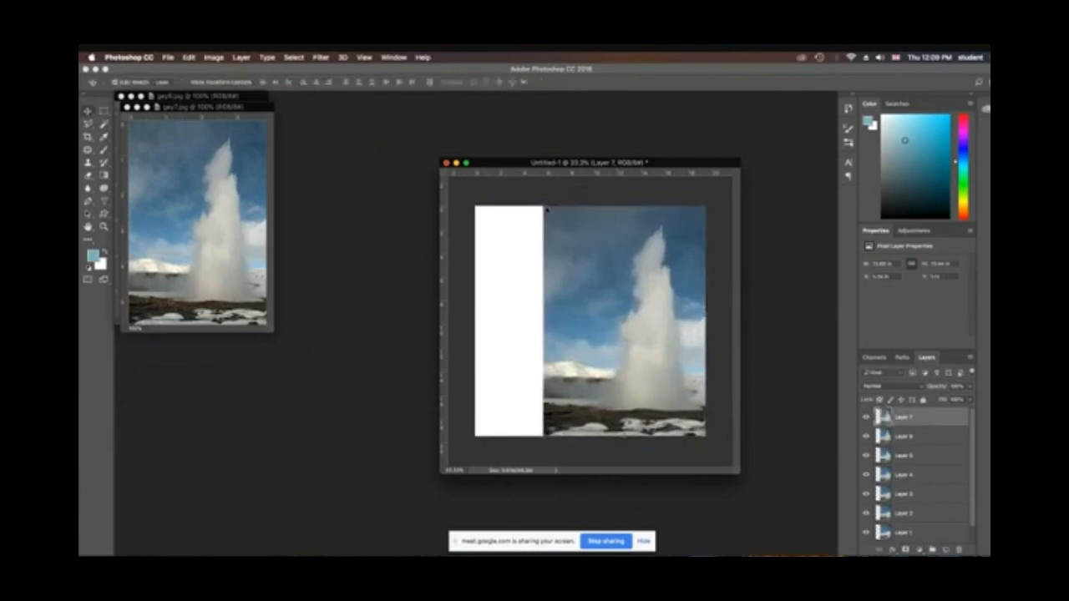
left_click(127, 108)
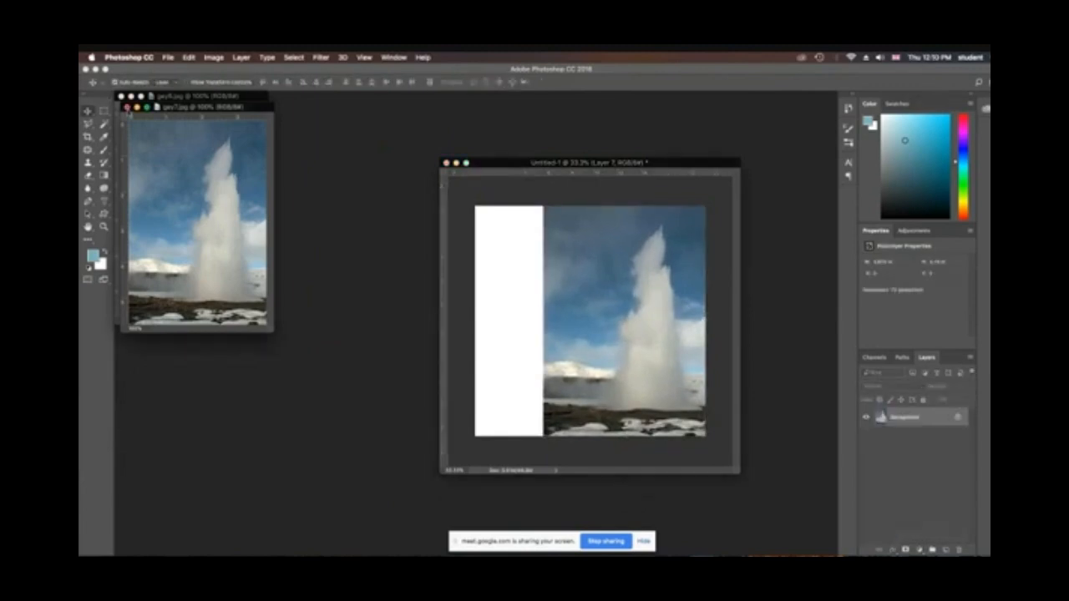
left_click(127, 108)
Step: Copy the gey8.jpg photo onto the top of the layer stack, scale it to match the other photos, and close gey8.jpg
left_click_drag(178, 160, 622, 313)
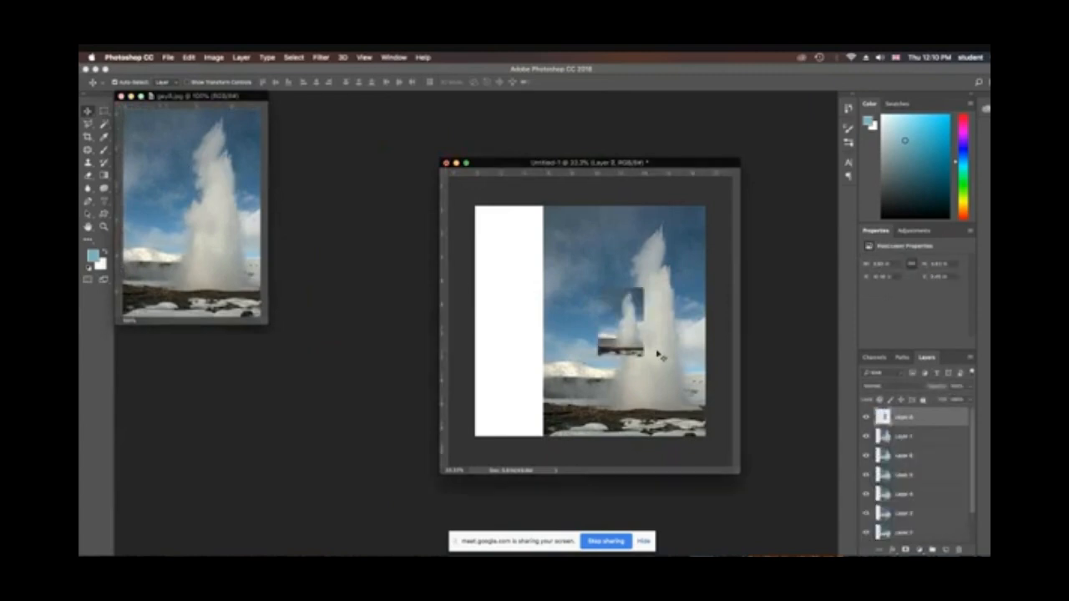
left_click_drag(659, 356, 544, 206)
key("super+t")
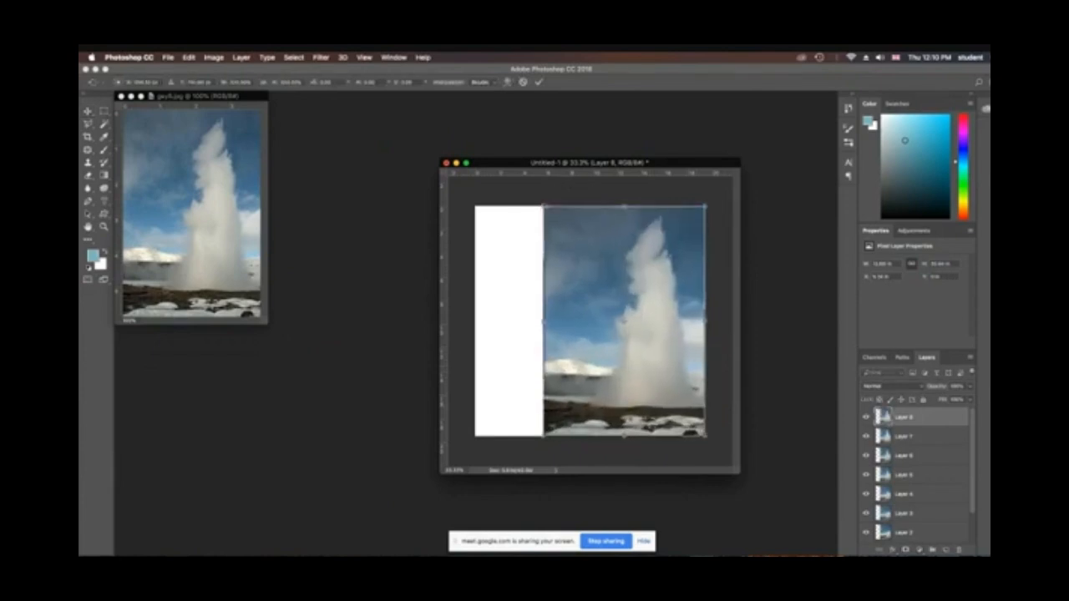
key("Return")
left_click(124, 97)
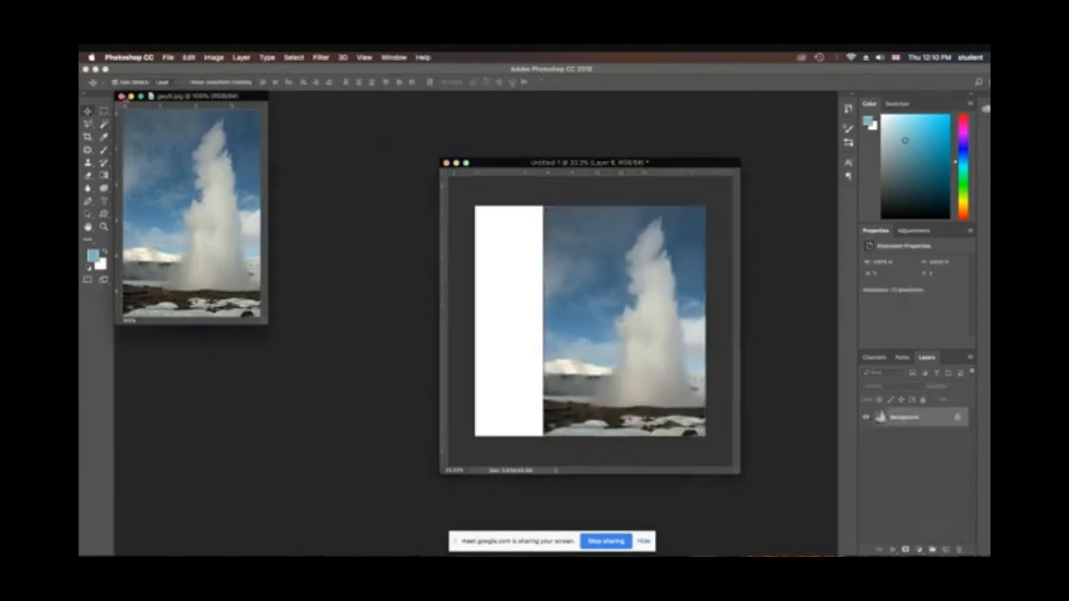
left_click(122, 97)
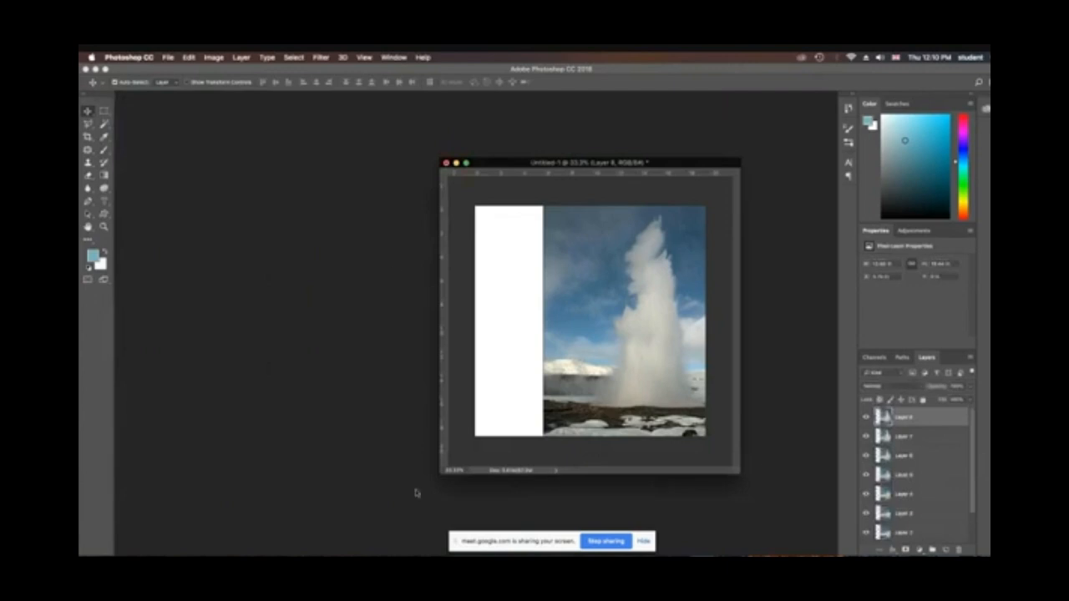
Step: Crop the canvas to the stacked photos, removing the white strip on their left, and reposition the document window
left_click_drag(439, 474, 398, 496)
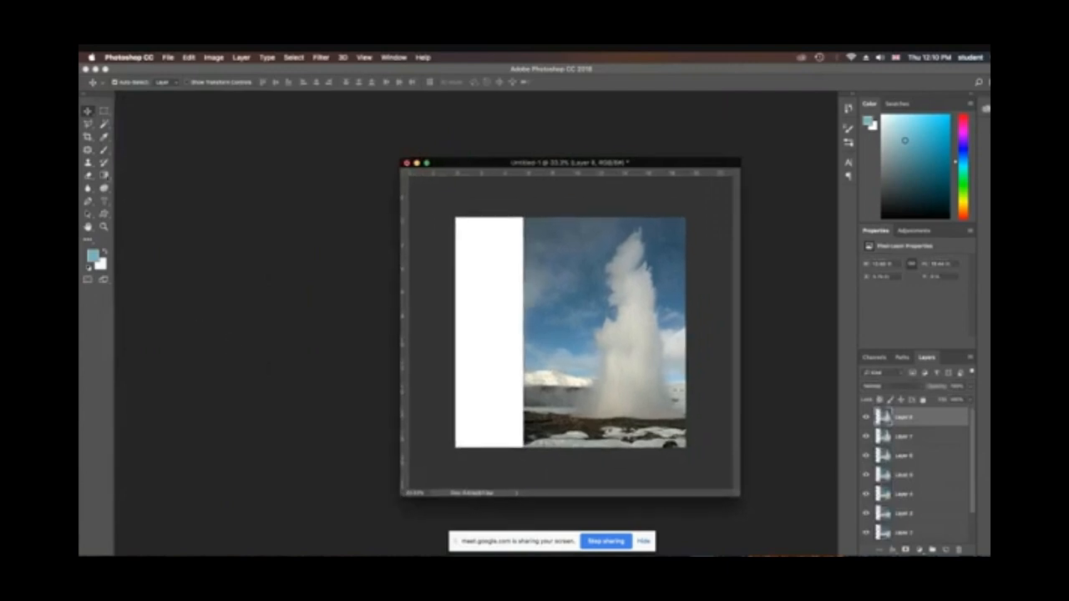
left_click(88, 136)
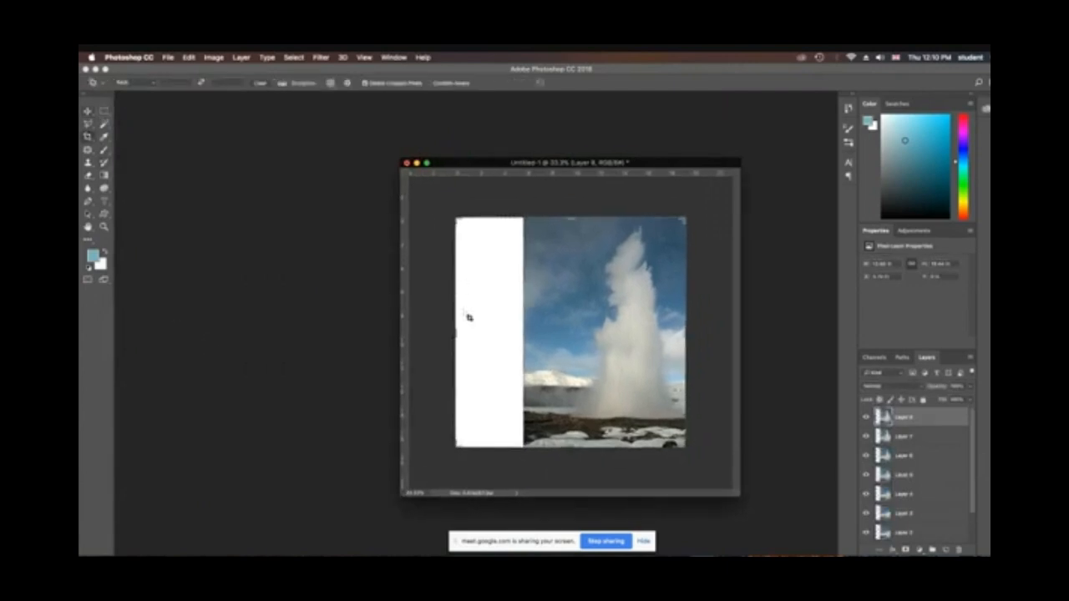
left_click_drag(454, 332, 489, 330)
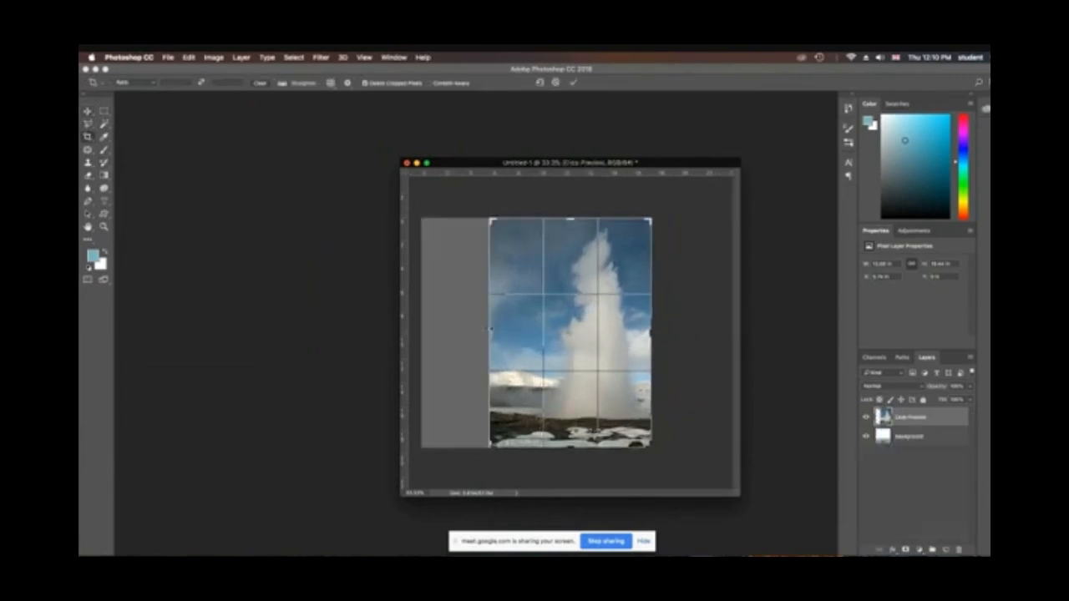
key("Return")
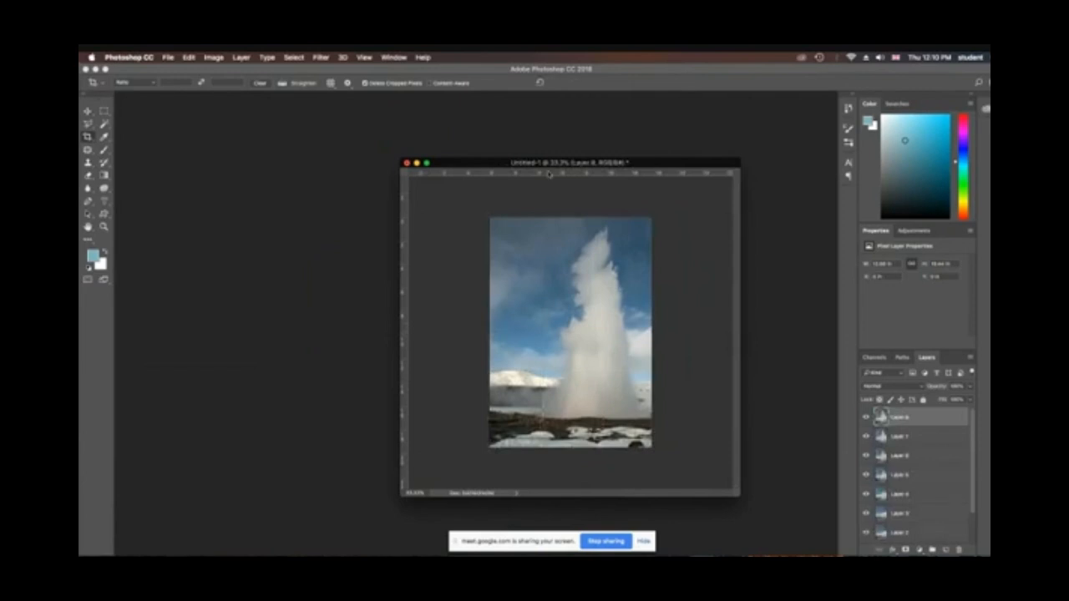
left_click_drag(548, 164, 469, 130)
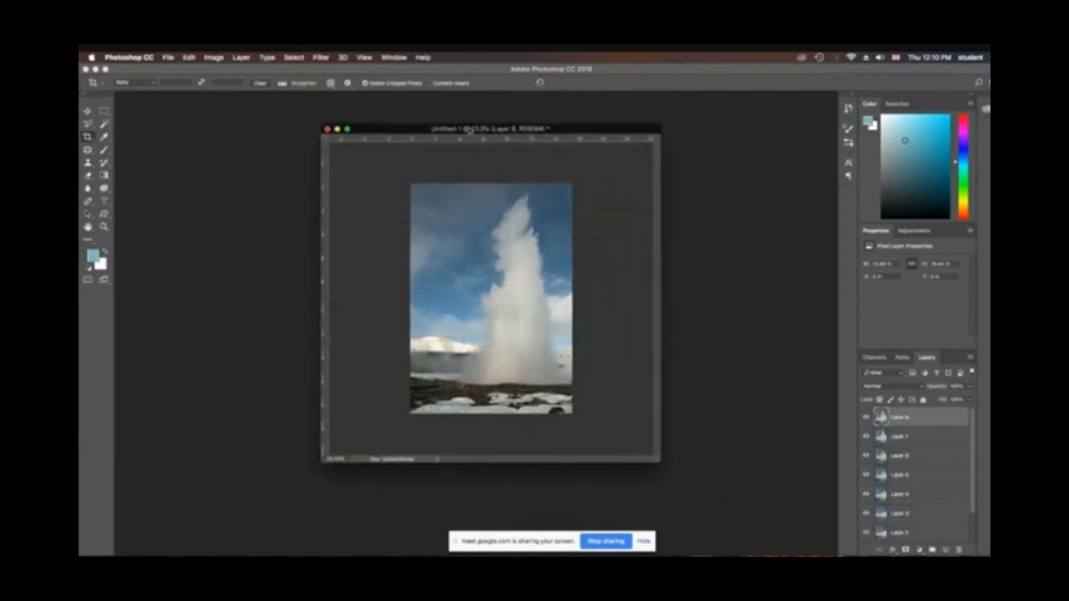
scroll(911, 448, "down", 2)
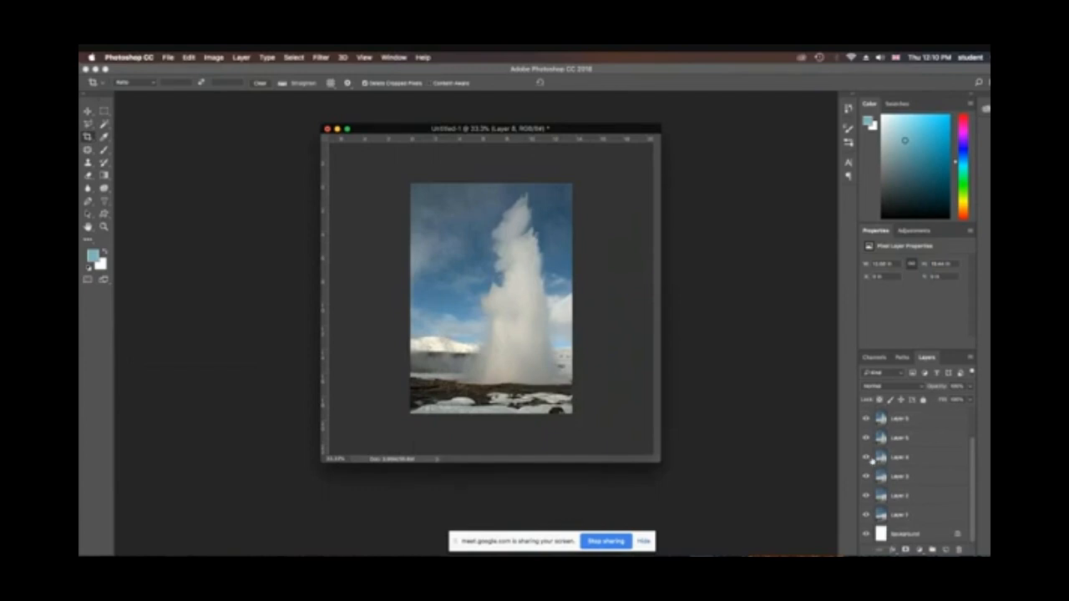
Step: Create a frame animation in the Timeline and make its frames from the document's layers
left_click(394, 56)
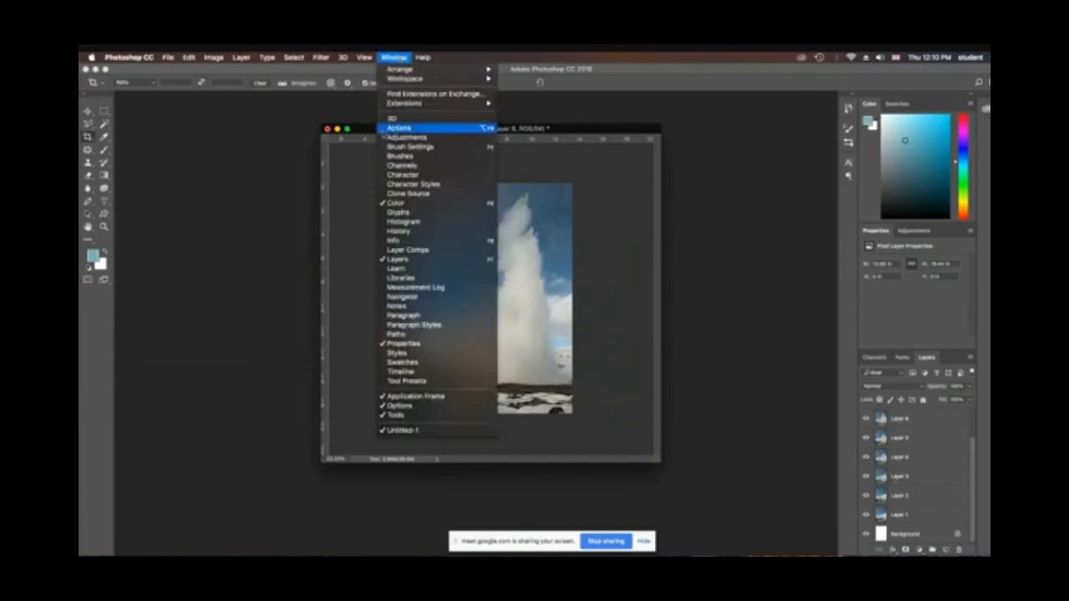
left_click(457, 373)
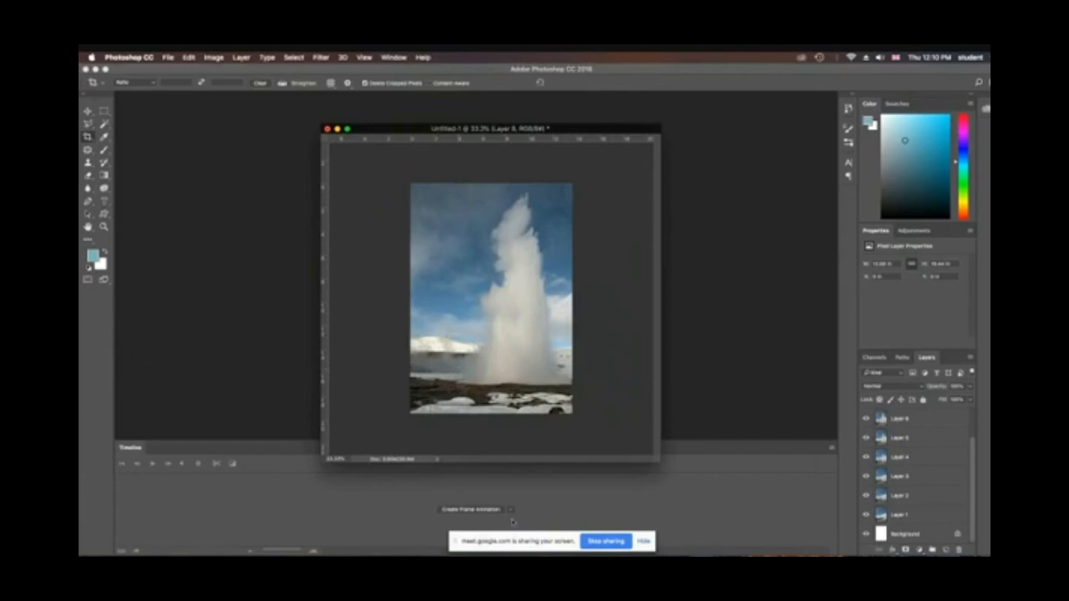
left_click(511, 512)
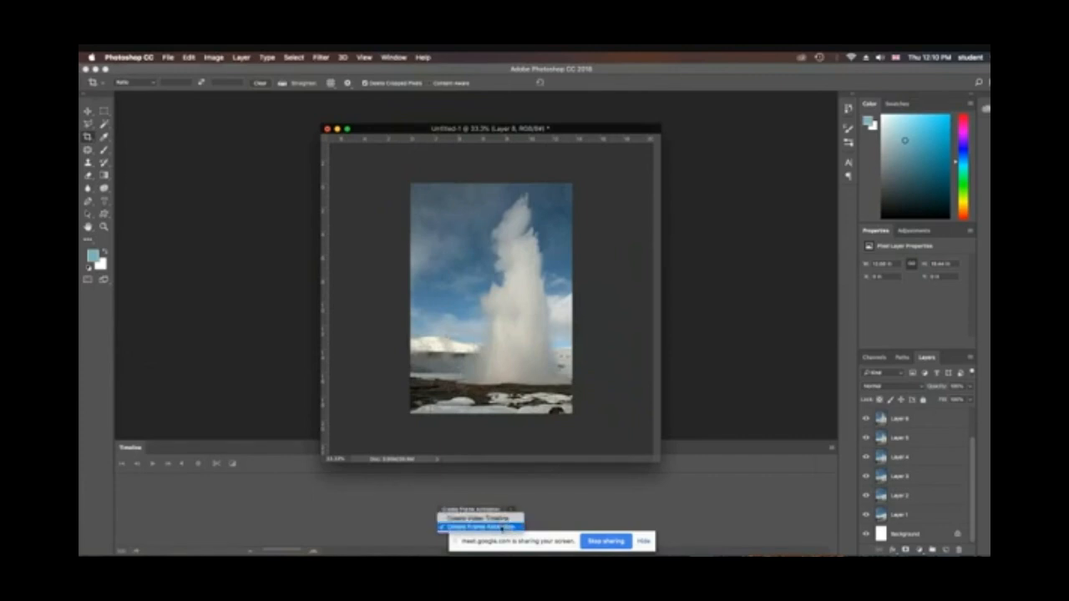
left_click(503, 528)
left_click(478, 511)
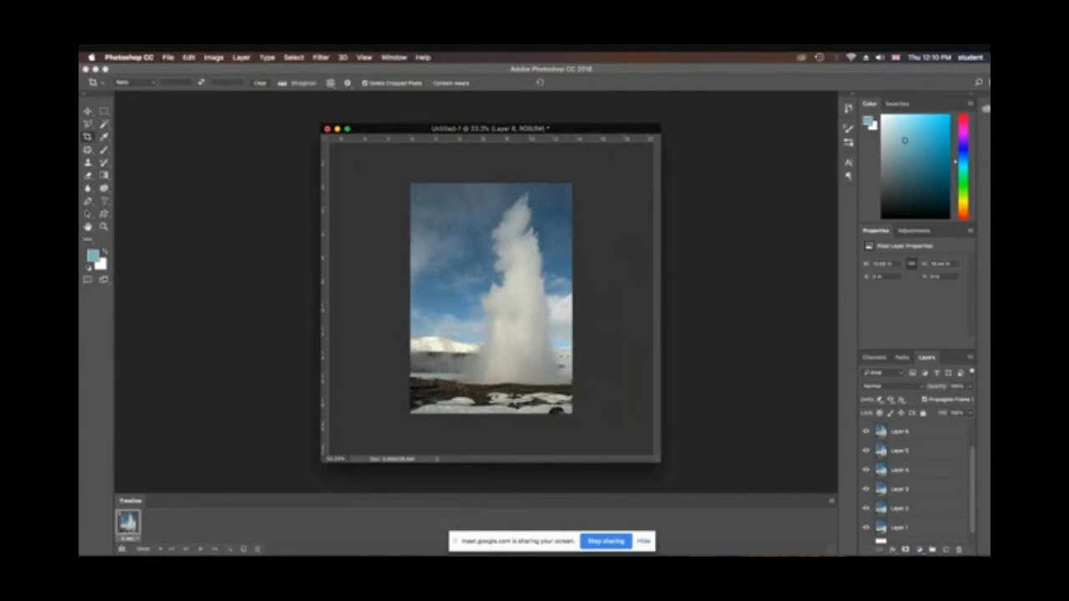
left_click(831, 503)
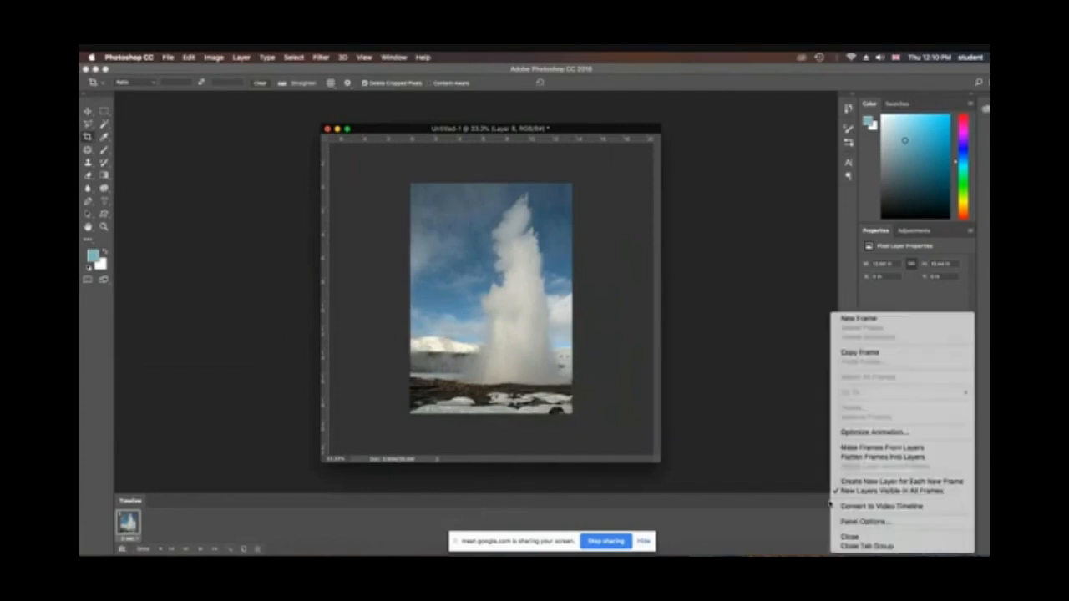
left_click(869, 449)
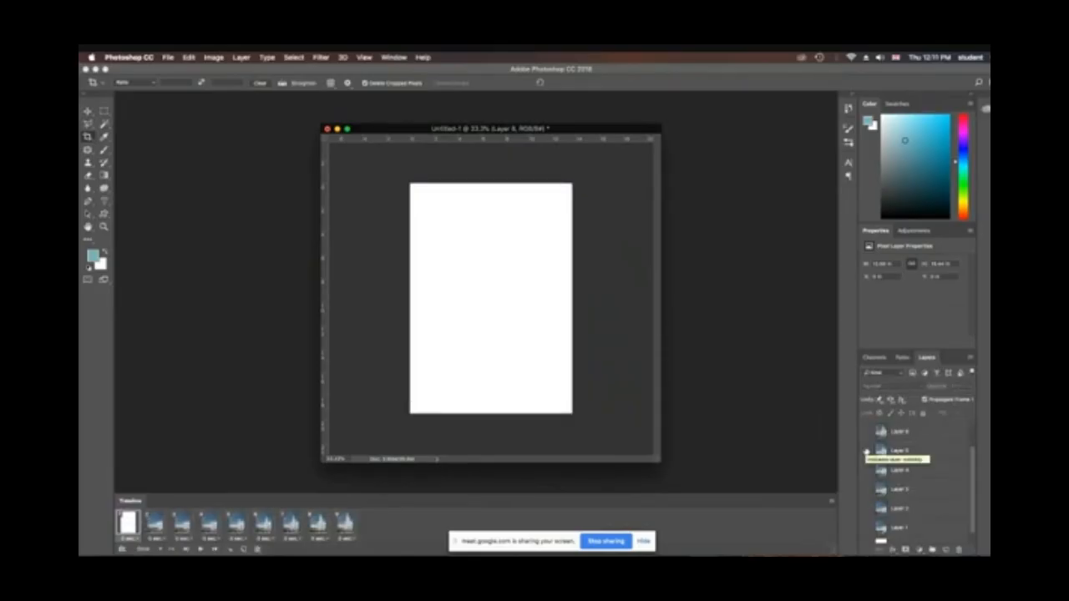
Step: Fill the Background layer with a diagonal blue-to-white gradient running from the lower right to the upper-left corner
scroll(887, 501, "down", 2)
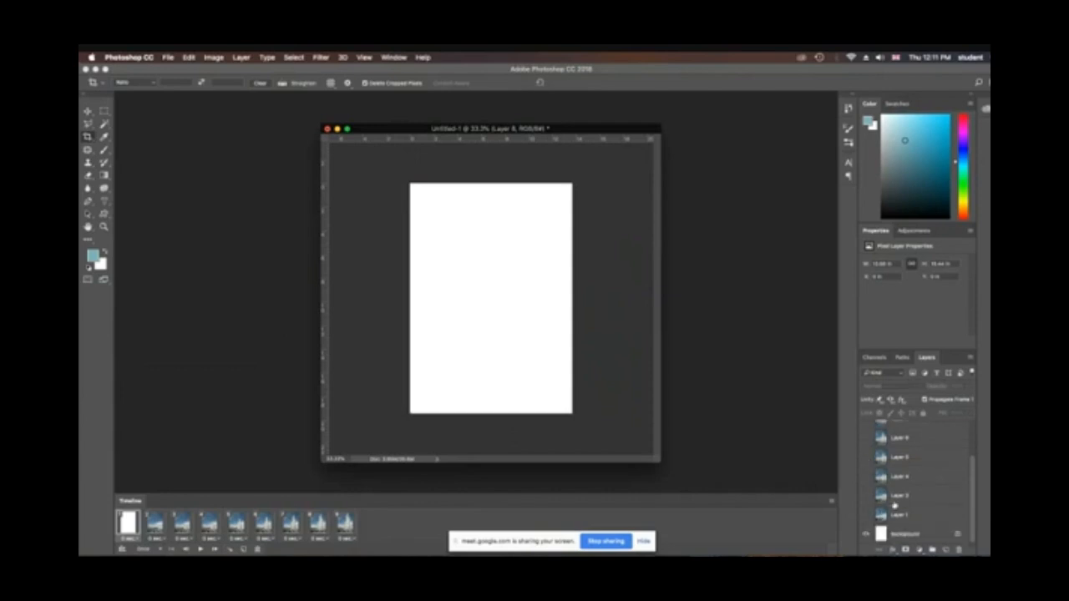
left_click(902, 535)
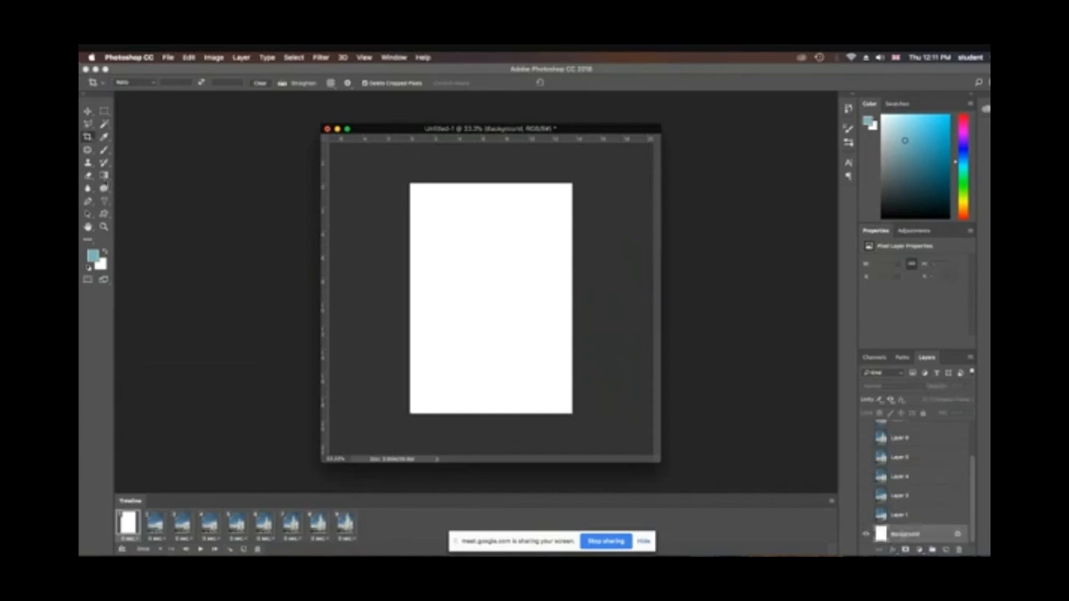
left_click(104, 177)
left_click(143, 176)
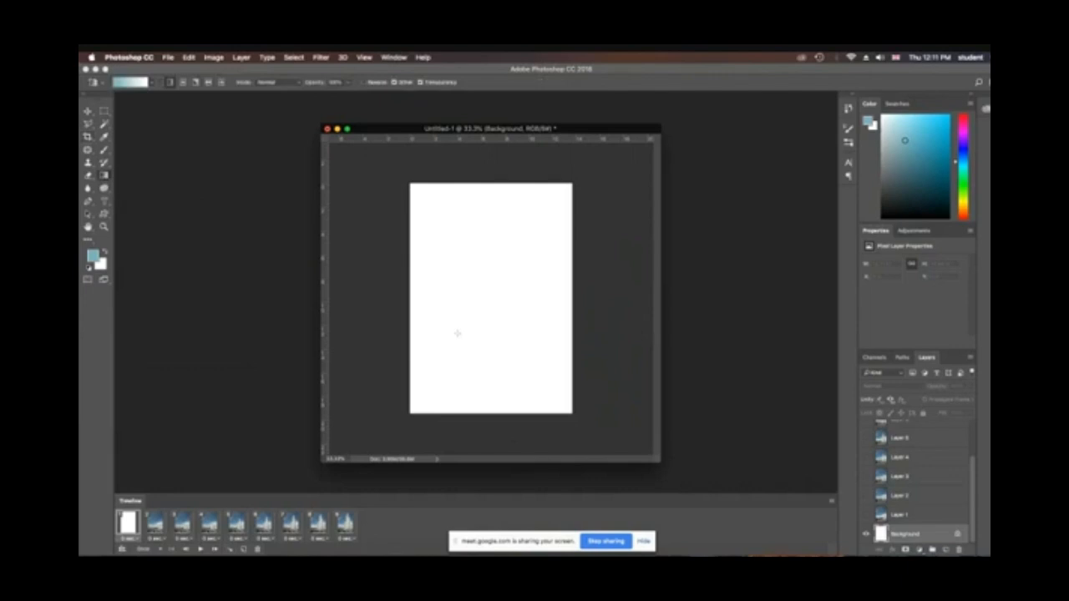
left_click_drag(506, 374, 414, 186)
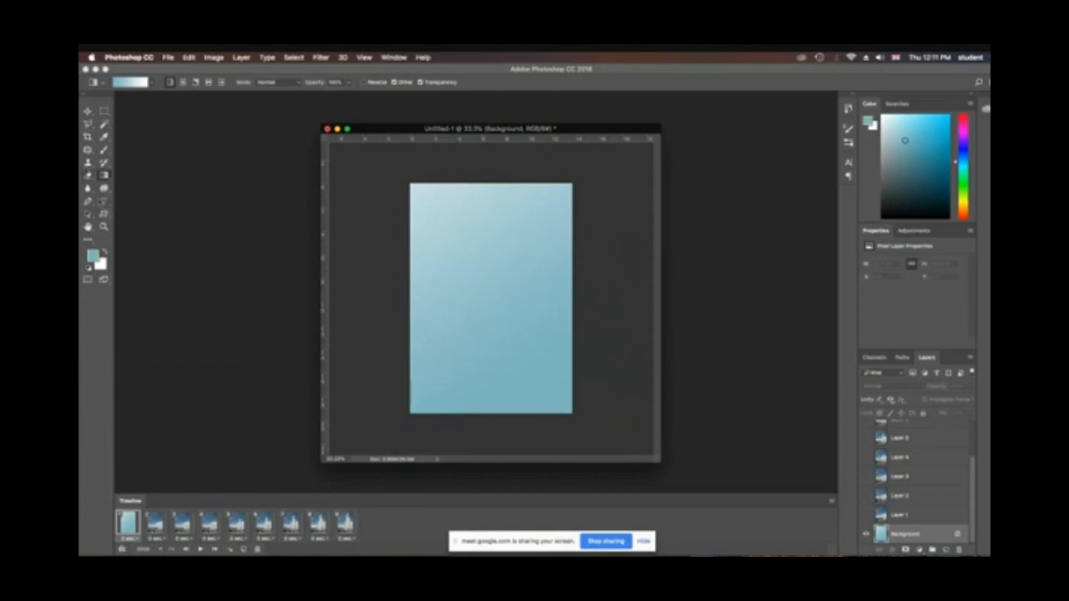
Step: Add the horizontal title text "My Geyser Animation" in a near-black blue across the middle of the gradient background
left_click(103, 200)
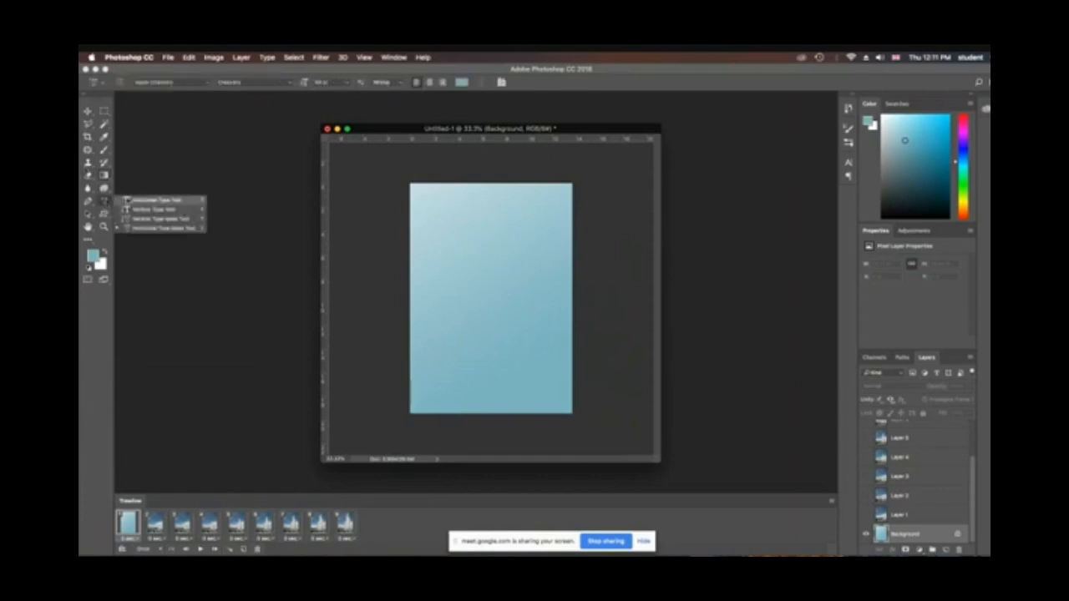
left_click(127, 201)
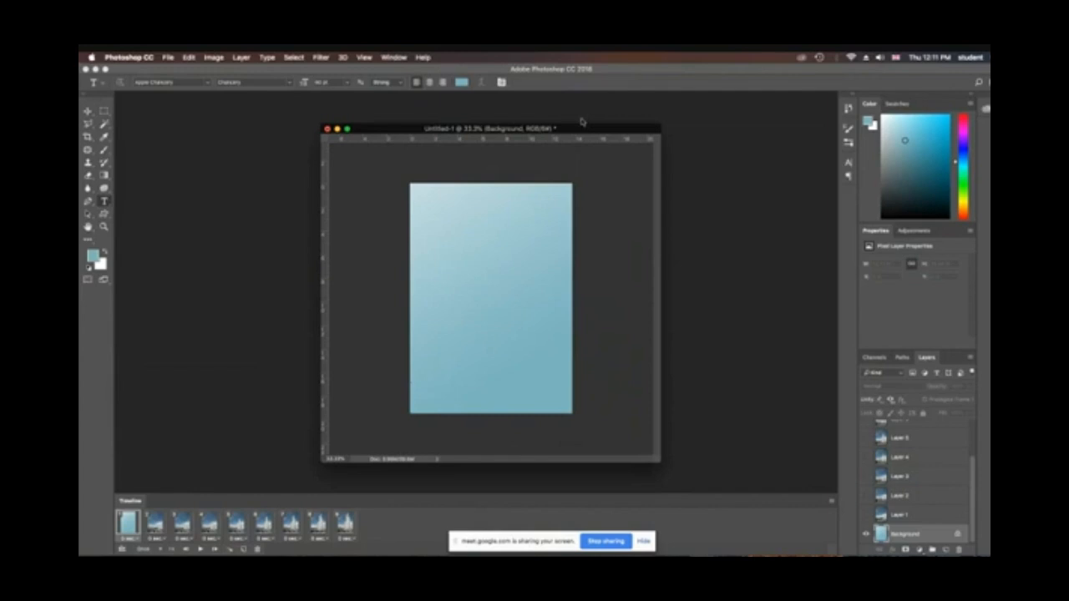
left_click(462, 82)
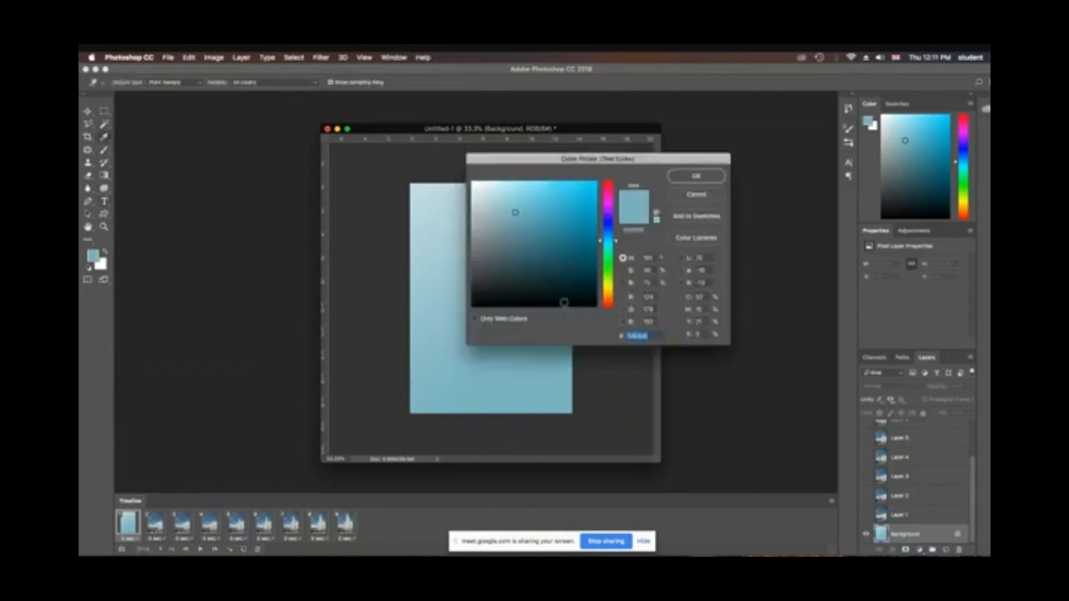
left_click(563, 292)
left_click(696, 176)
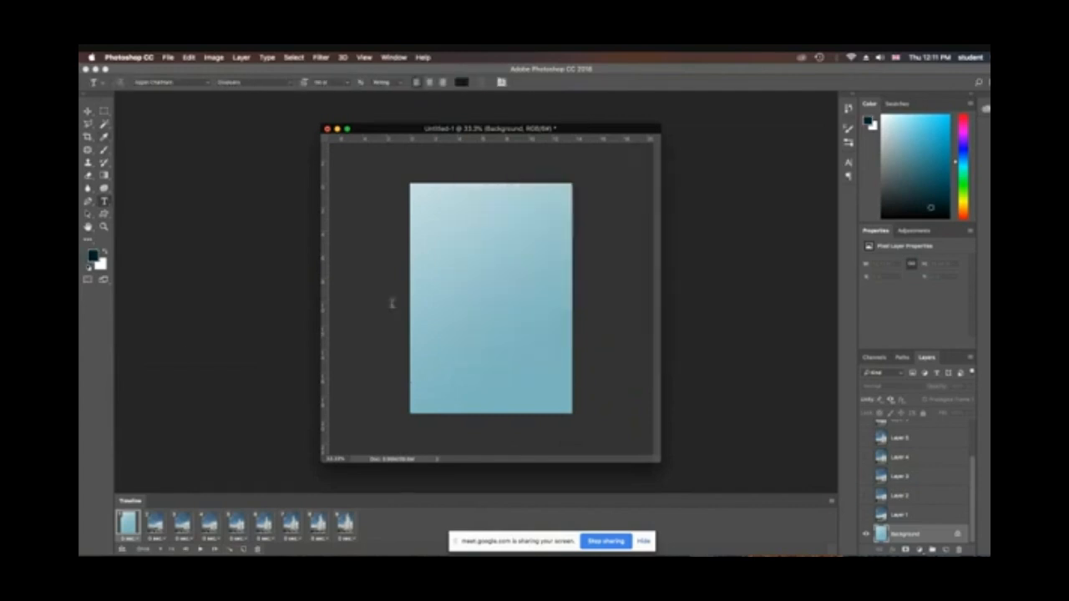
left_click(432, 290)
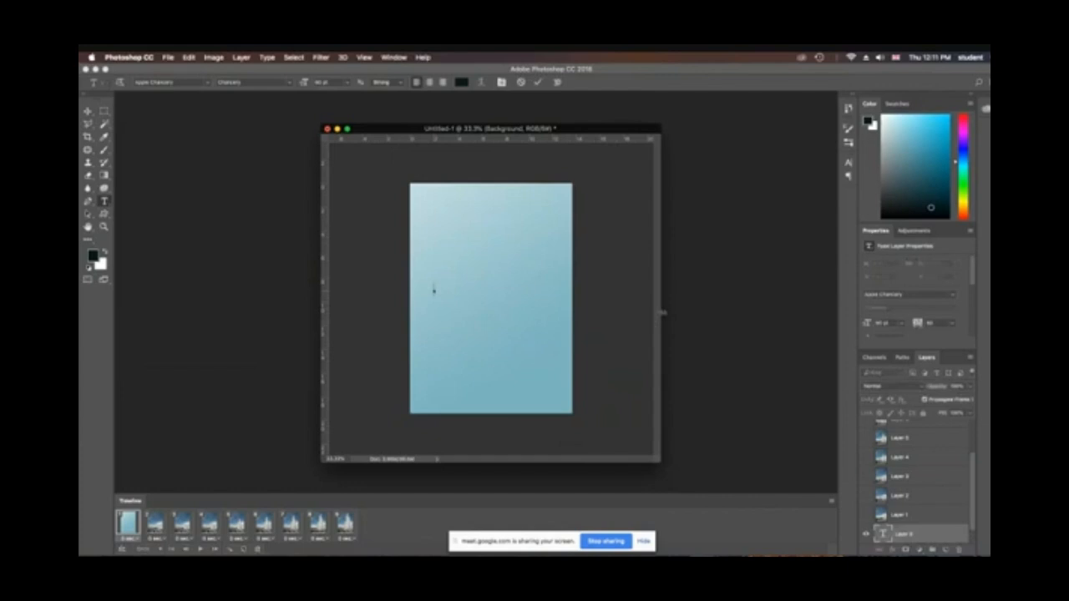
type("My")
type(" Gla")
type("uy")
type(" Animation")
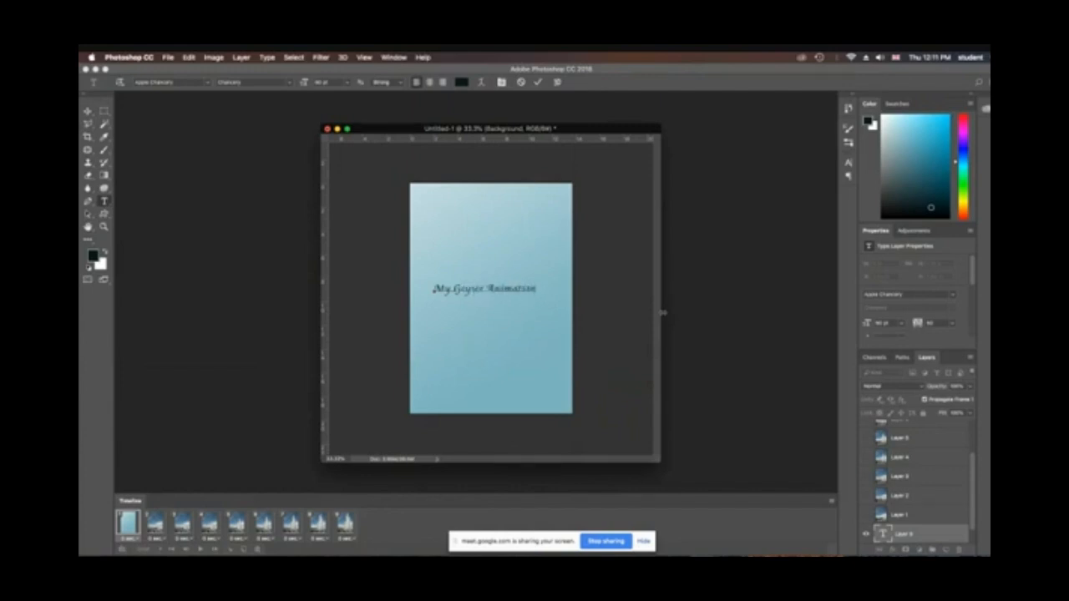
Step: Centre the title text on the canvas and merge the visible layers into the Background
left_click(87, 110)
left_click_drag(467, 293, 474, 298)
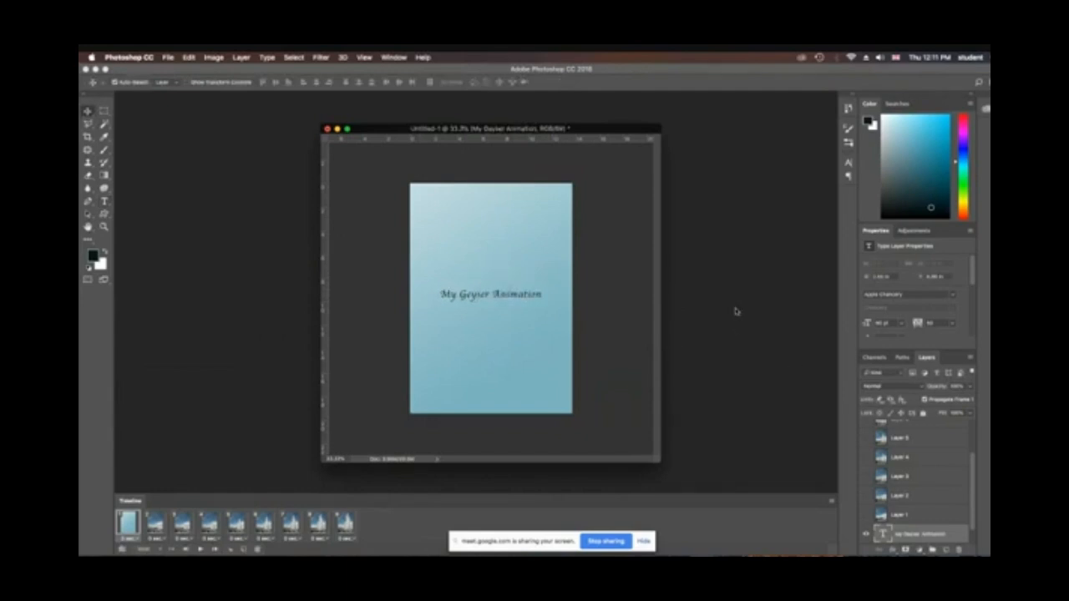
left_click(241, 57)
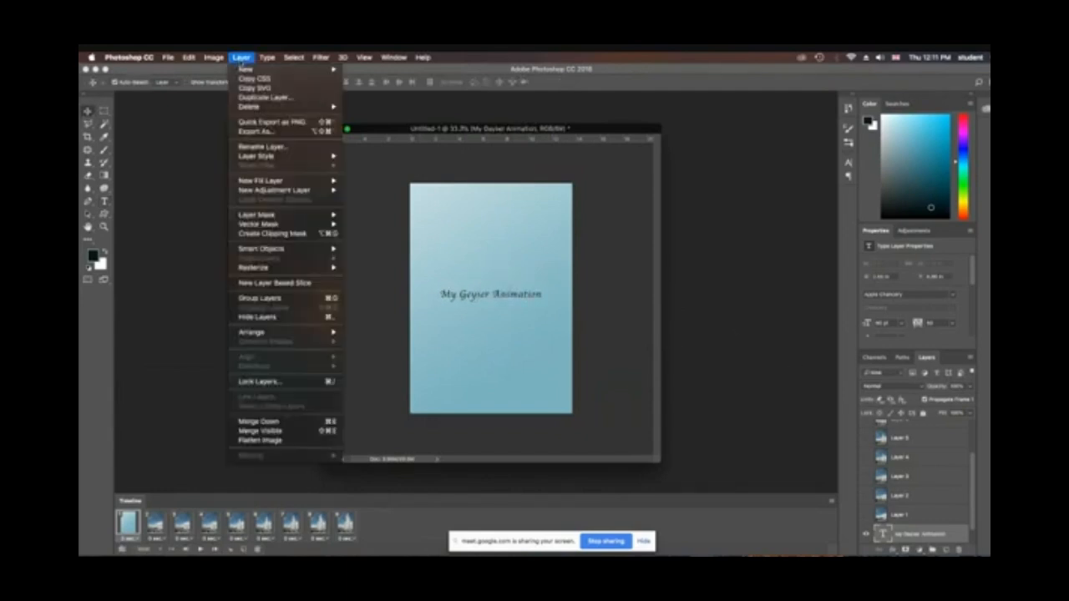
left_click(261, 431)
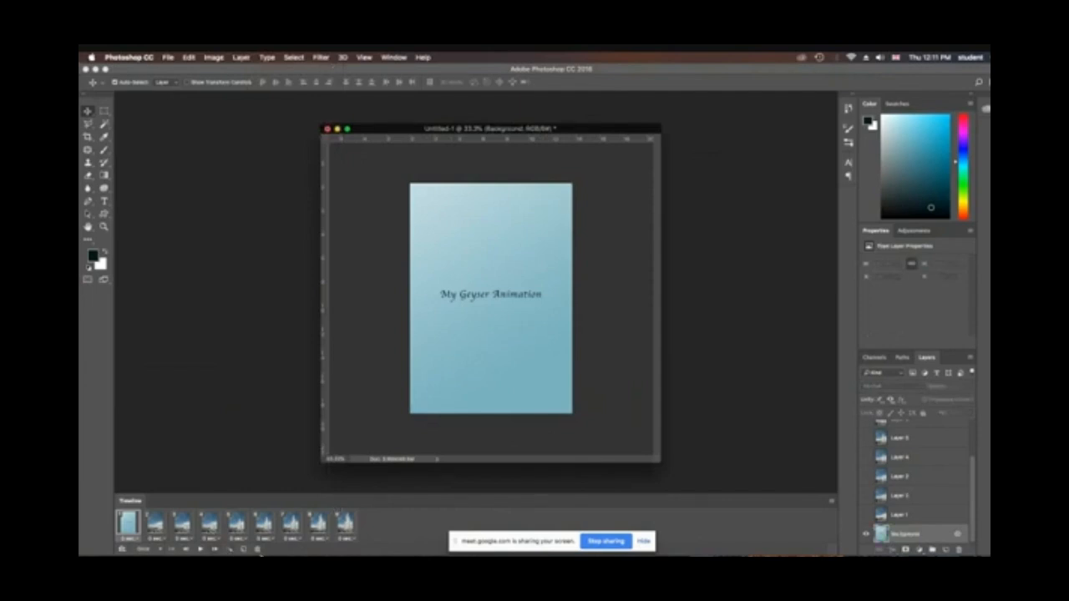
Step: Set the title frame's delay to 0.1 seconds and the delays of frames 2 to 5 to 0.5 seconds
left_click(138, 542)
left_click(142, 472)
left_click(165, 542)
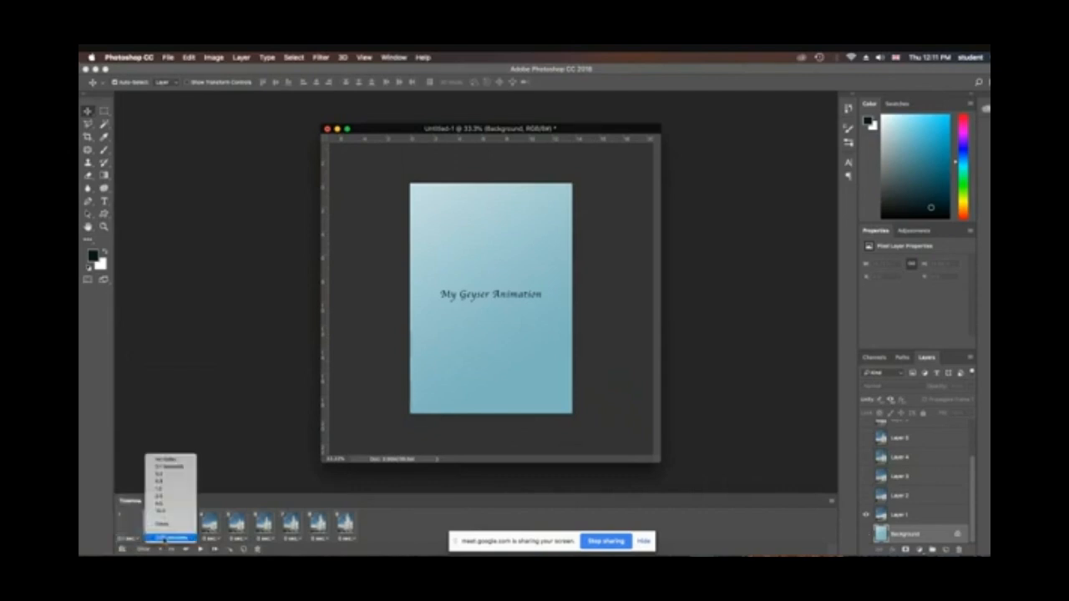
left_click(161, 477)
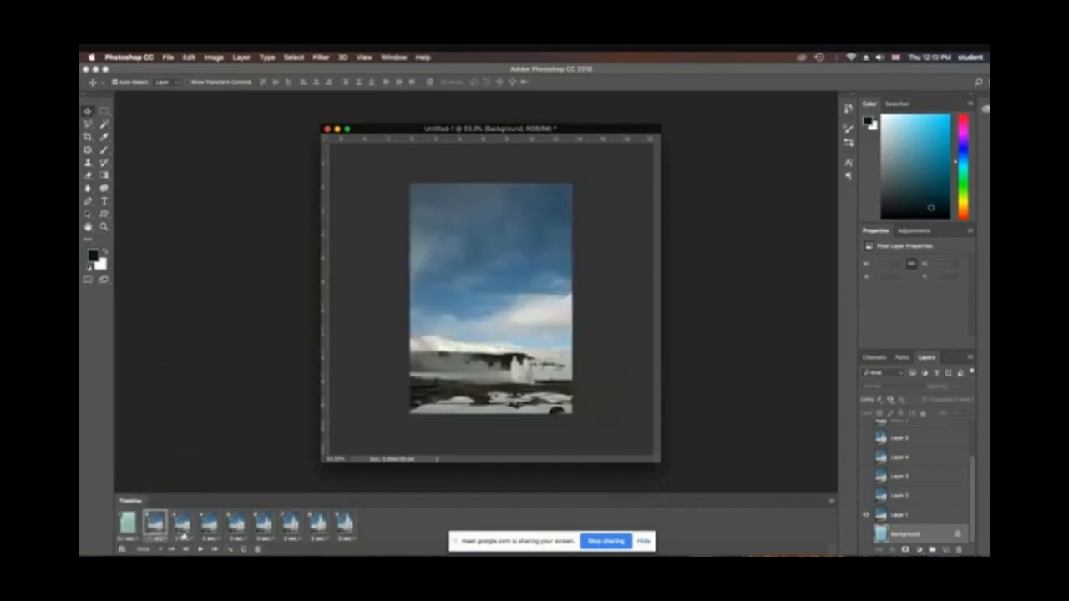
left_click(184, 541)
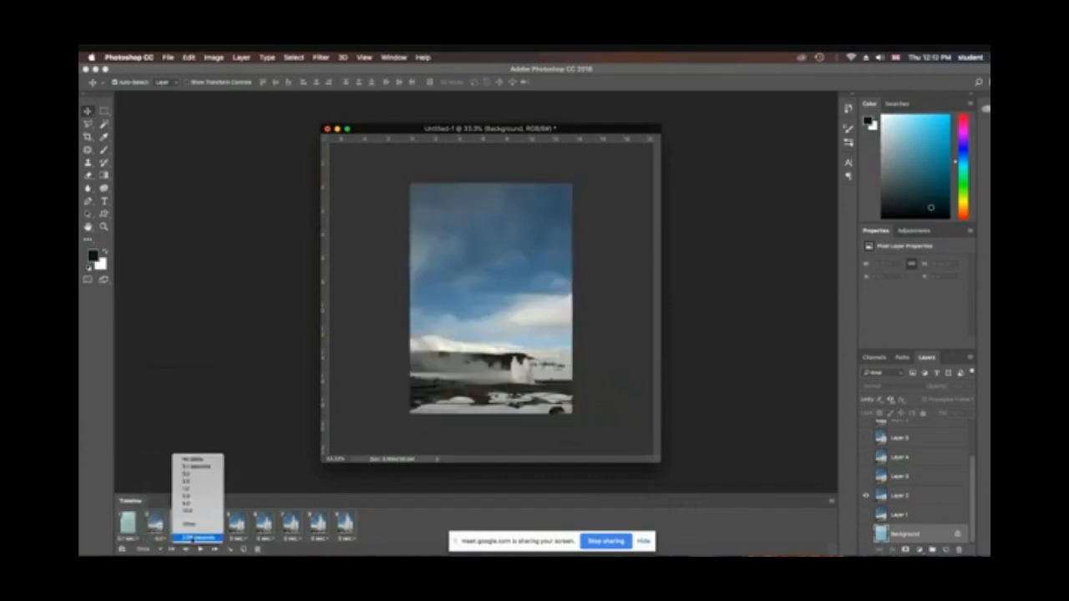
left_click(198, 485)
left_click(212, 540)
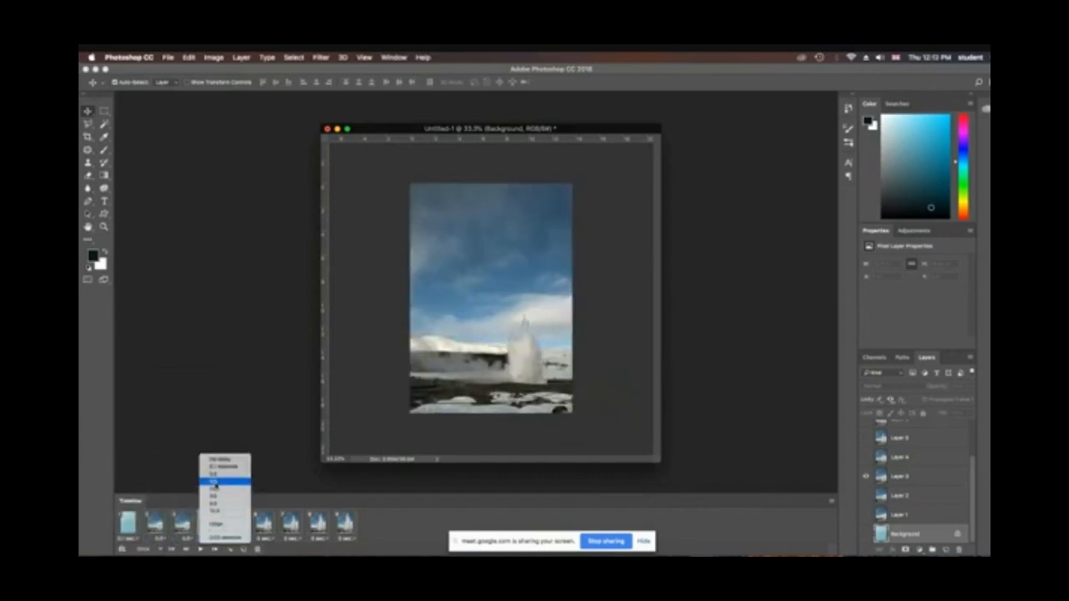
left_click(216, 488)
left_click(236, 541)
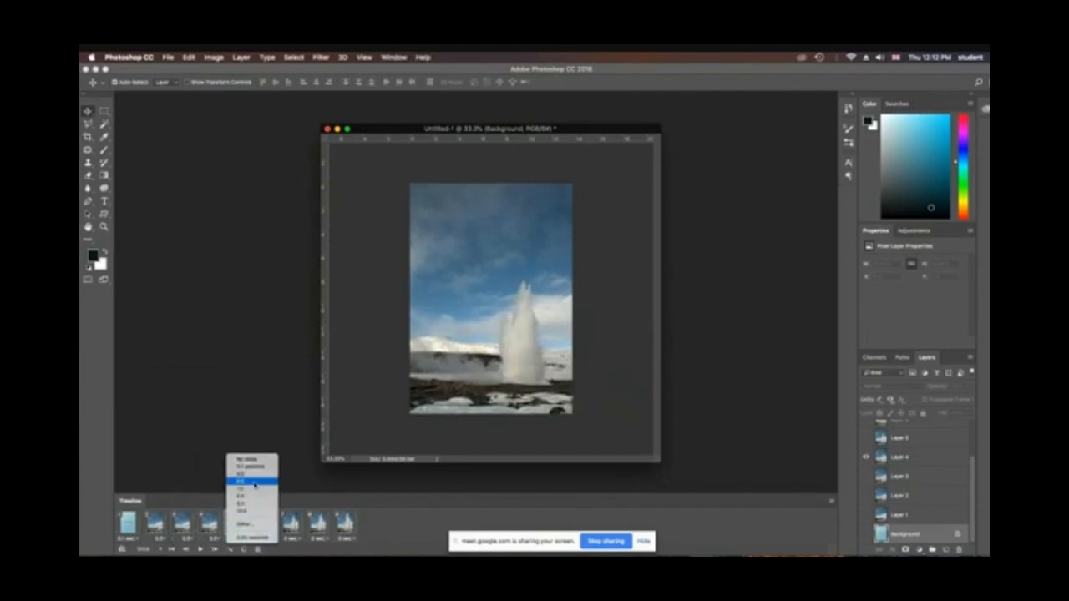
left_click(239, 485)
Step: Set the delays of the last four photo frames, 6 to 9, to 0.5 seconds each
left_click(269, 540)
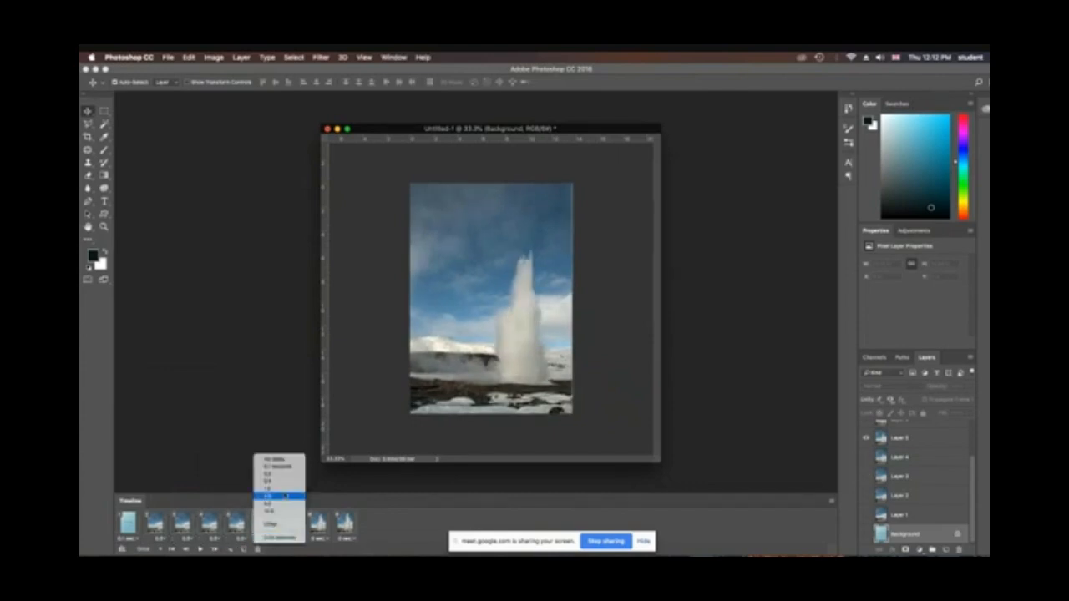
left_click(267, 493)
left_click(297, 541)
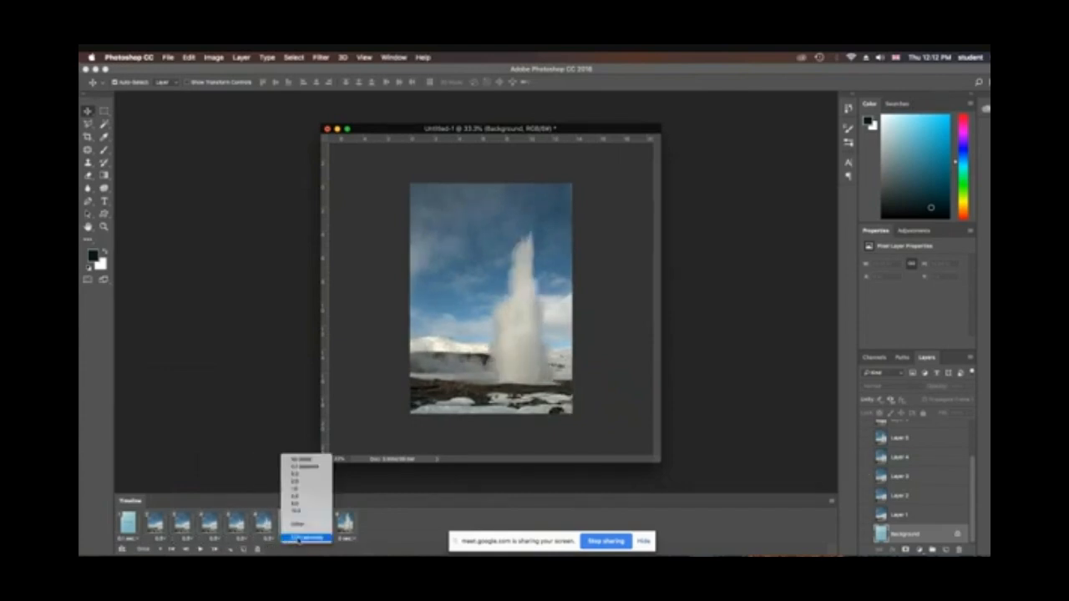
left_click(304, 483)
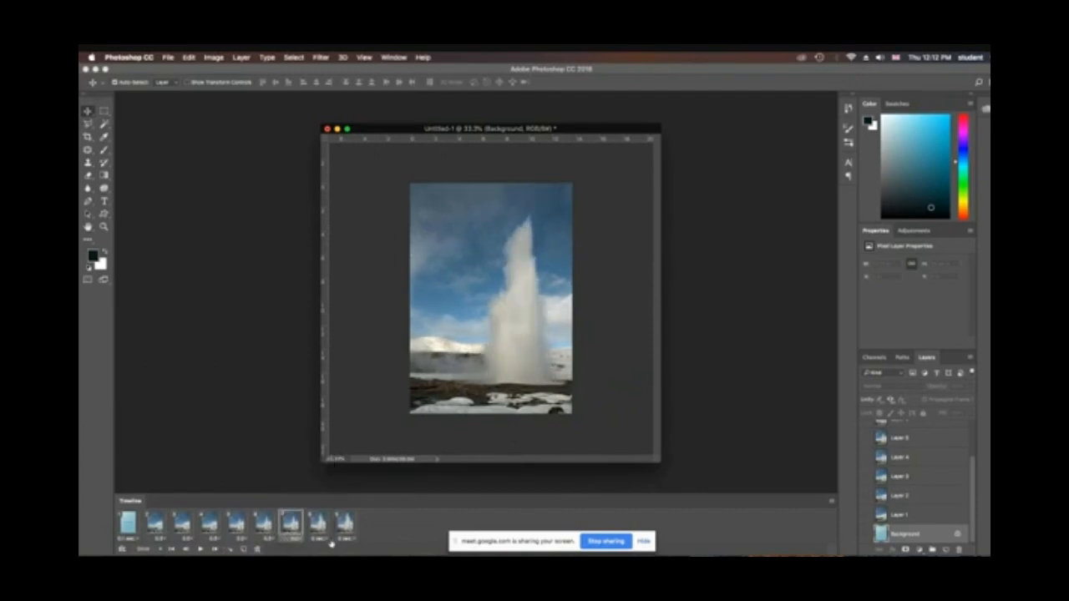
left_click(325, 541)
left_click(318, 482)
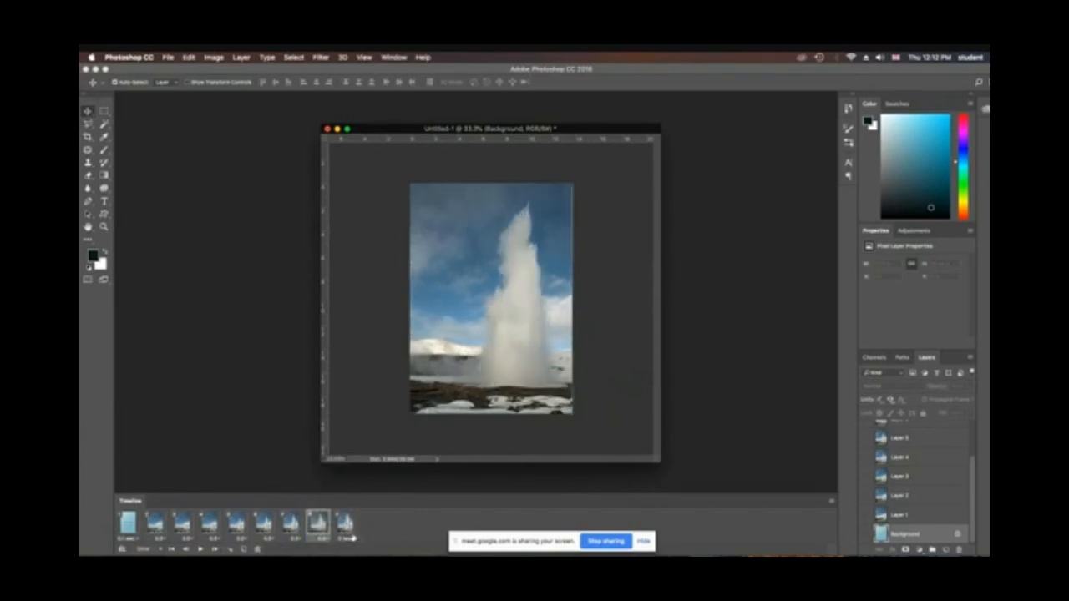
left_click(352, 542)
left_click(355, 484)
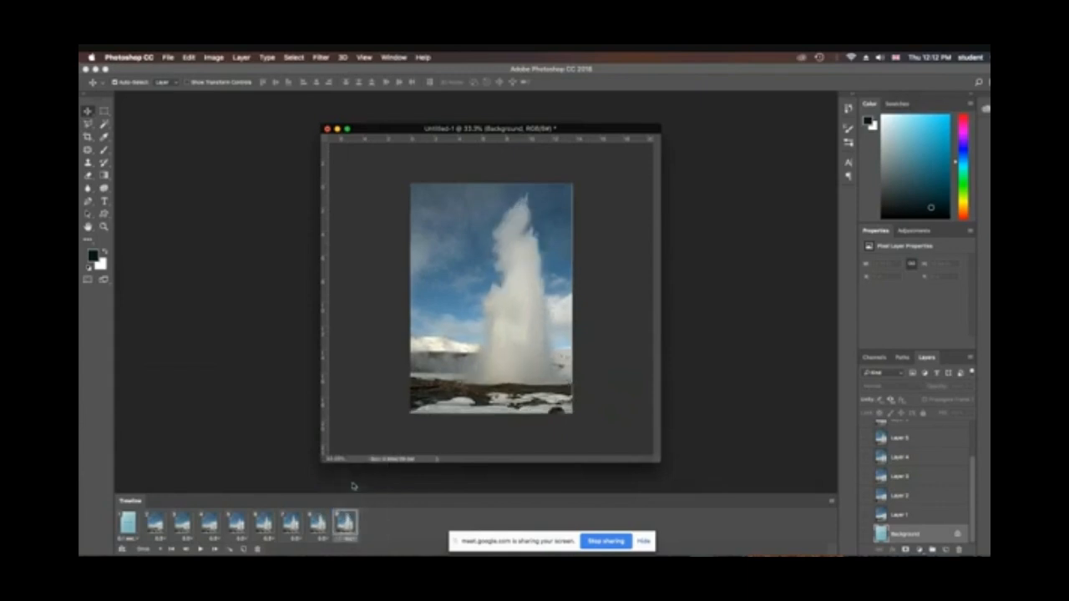
Step: Play the animation from the title frame to preview its timing
left_click(139, 528)
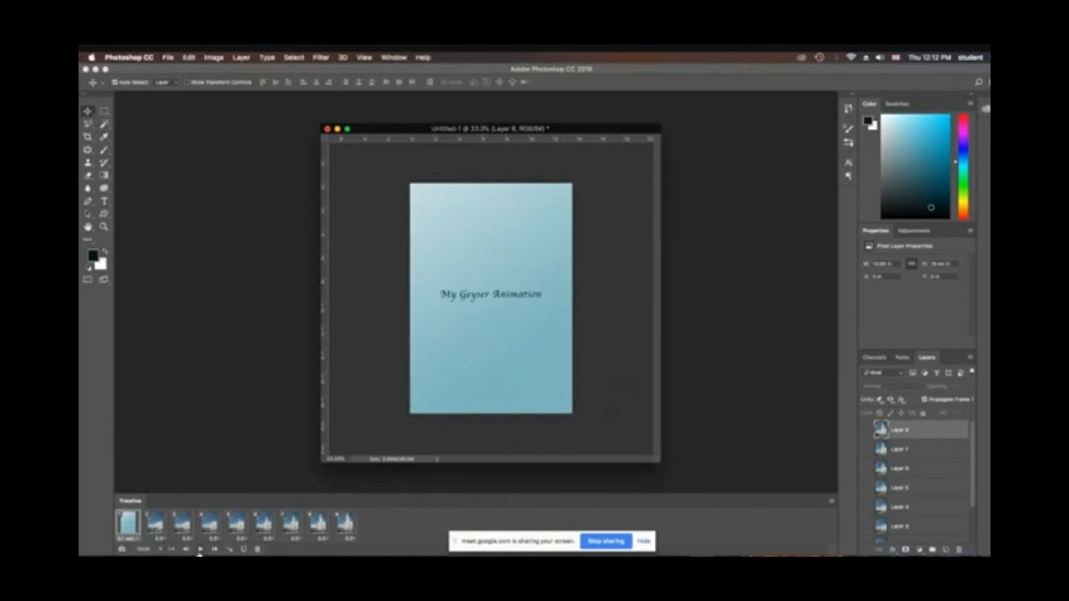
left_click(200, 551)
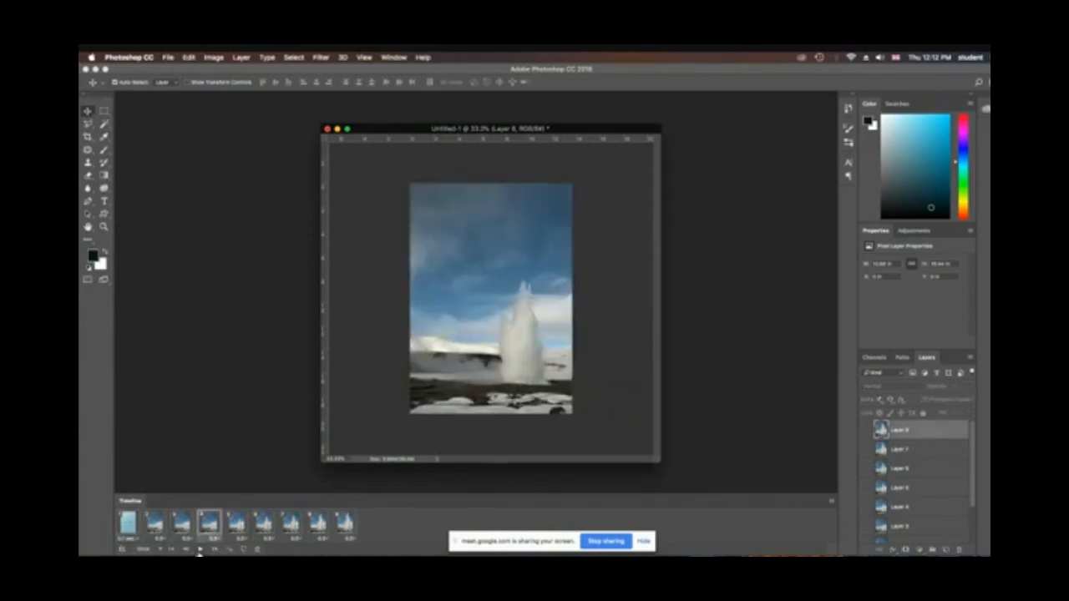